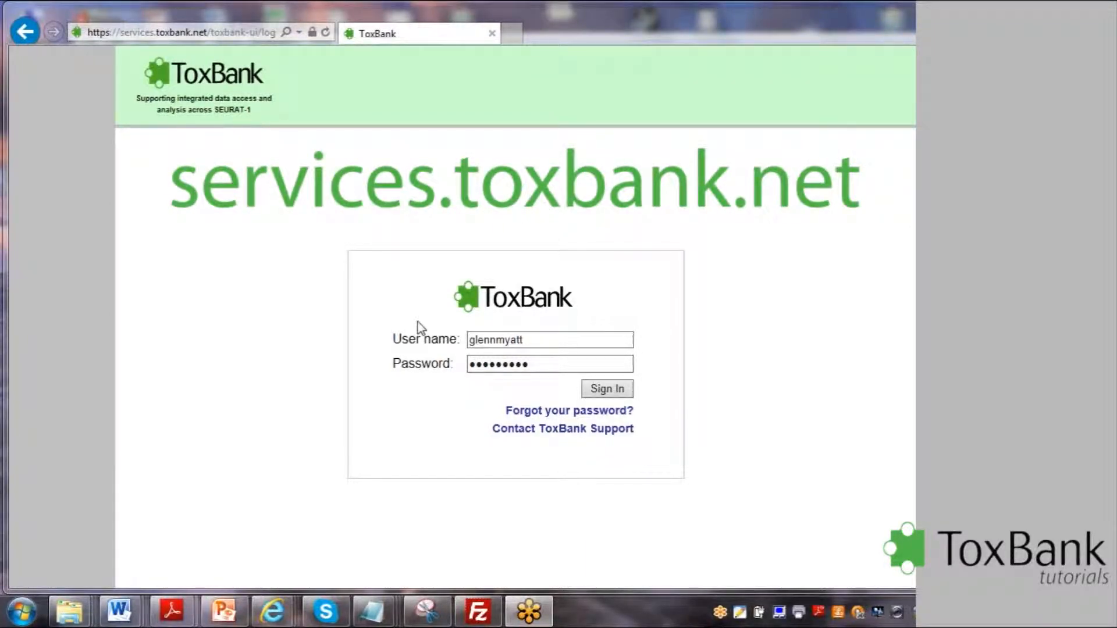
# - Sign in to ToxBank and start an investigation data upload as a summary with unformatted data (> 10MB)
pyautogui.click(628, 397)
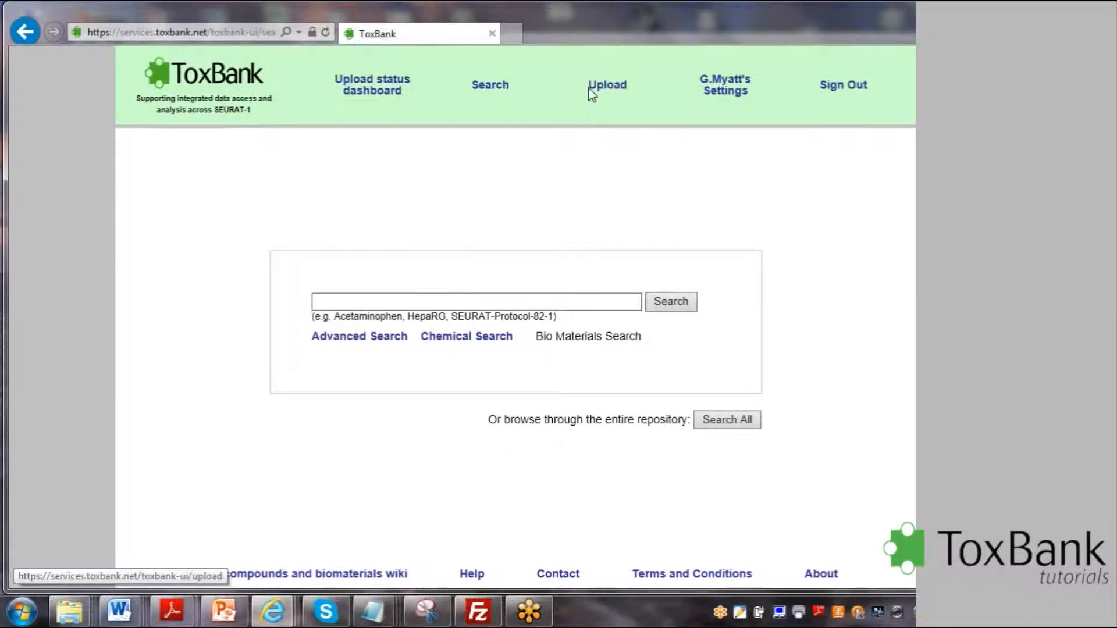
pyautogui.click(613, 93)
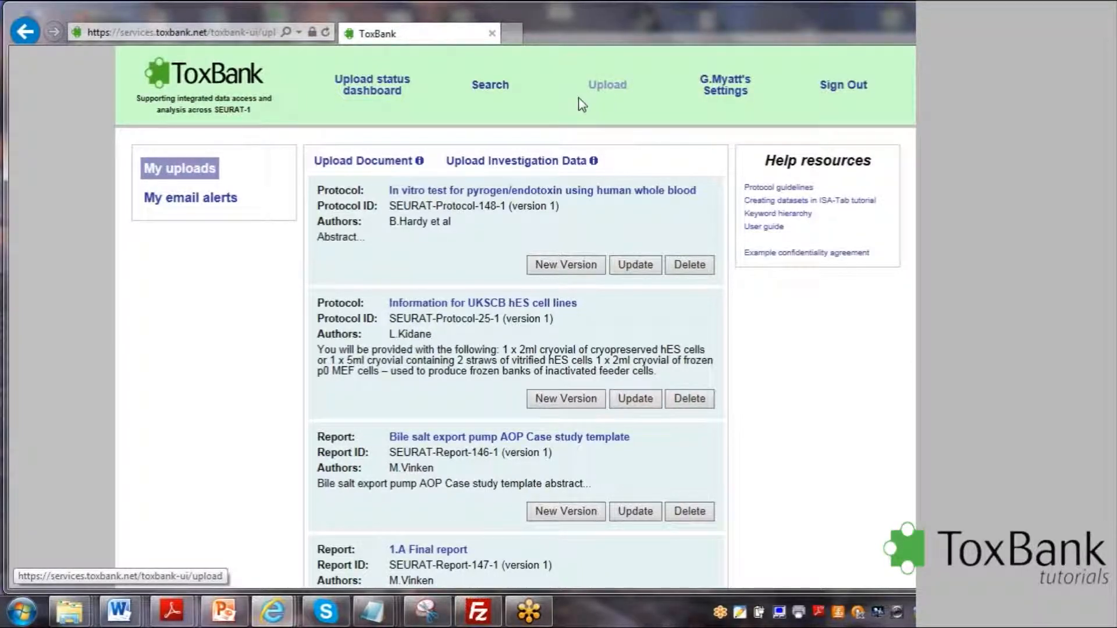
pyautogui.click(518, 166)
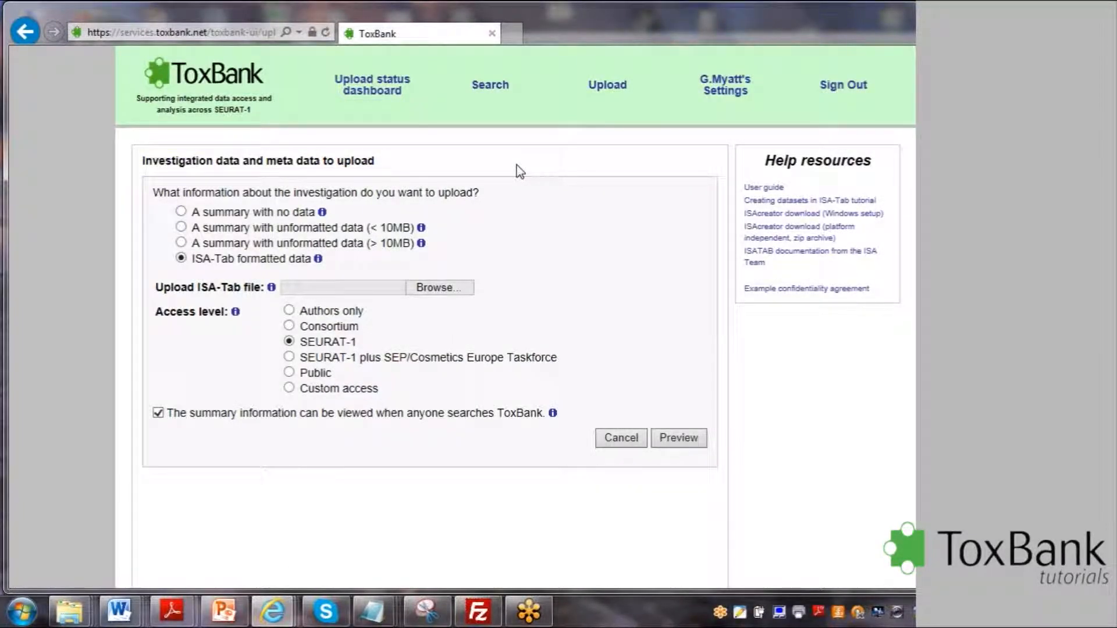
pyautogui.click(180, 245)
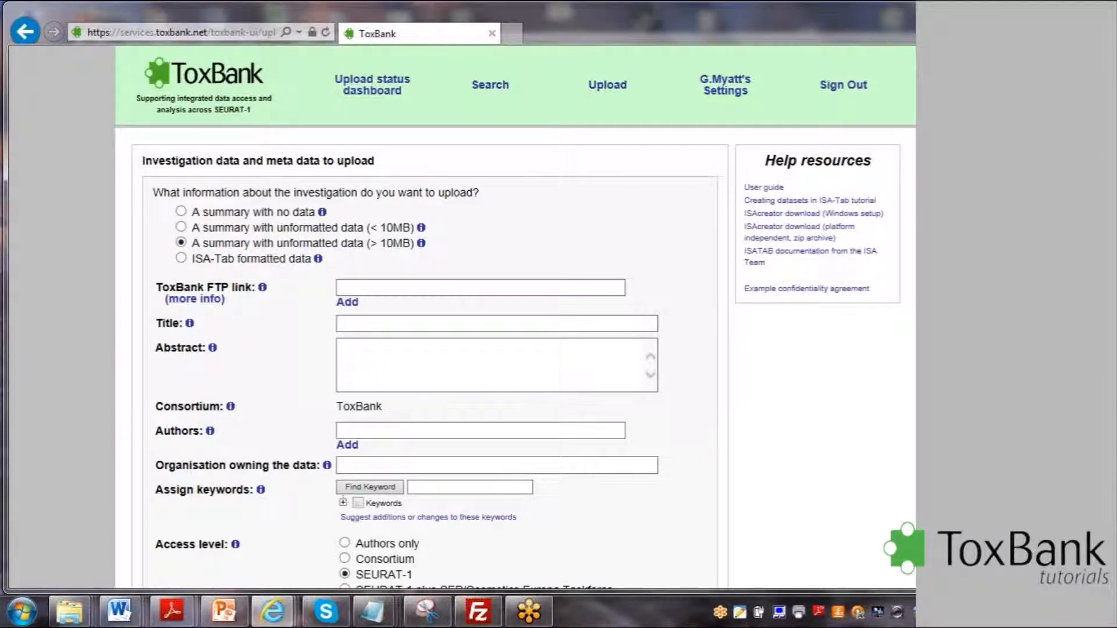
# - Open the additional information on the ToxBank FTP link and read the server details and FileZilla instructions
pyautogui.scroll(-3, 515, 318)
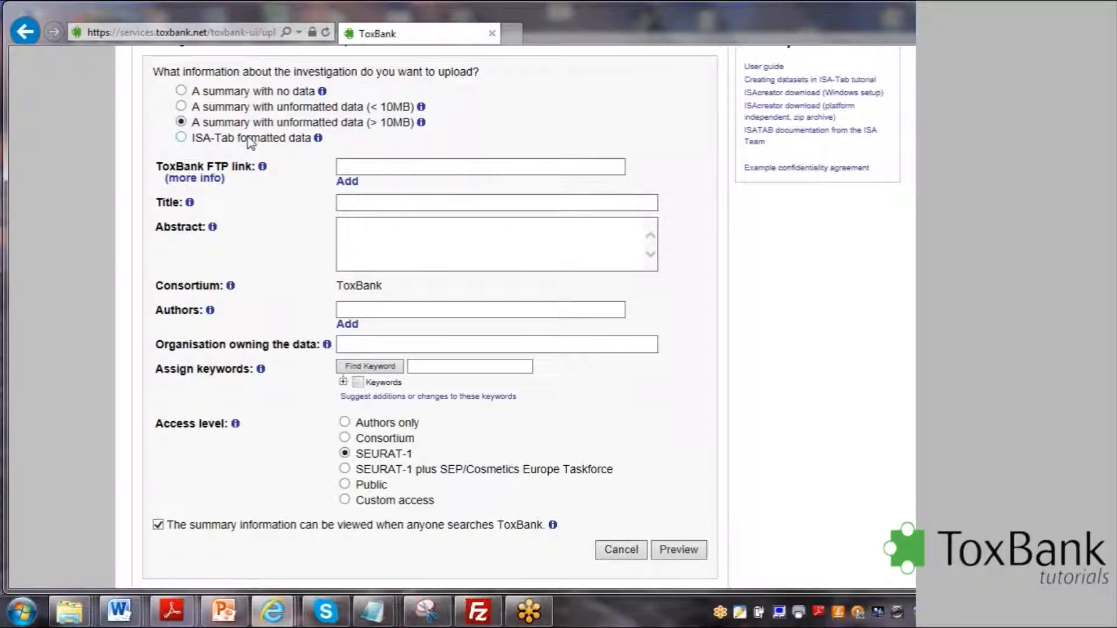
pyautogui.click(202, 182)
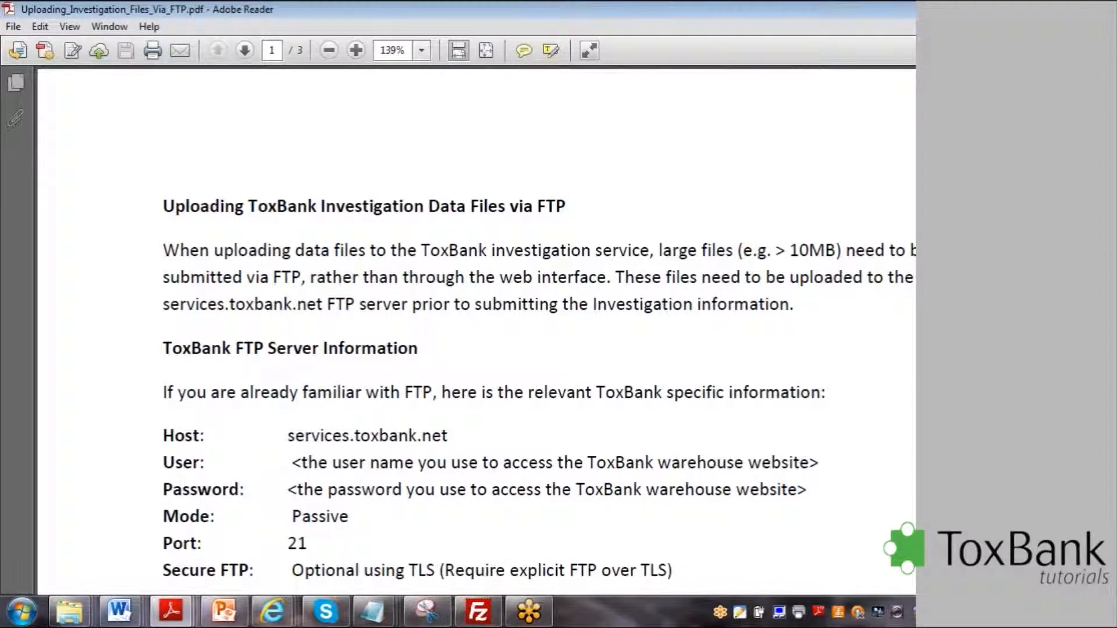
pyautogui.scroll(-2, 477, 322)
pyautogui.scroll(-5, 476, 322)
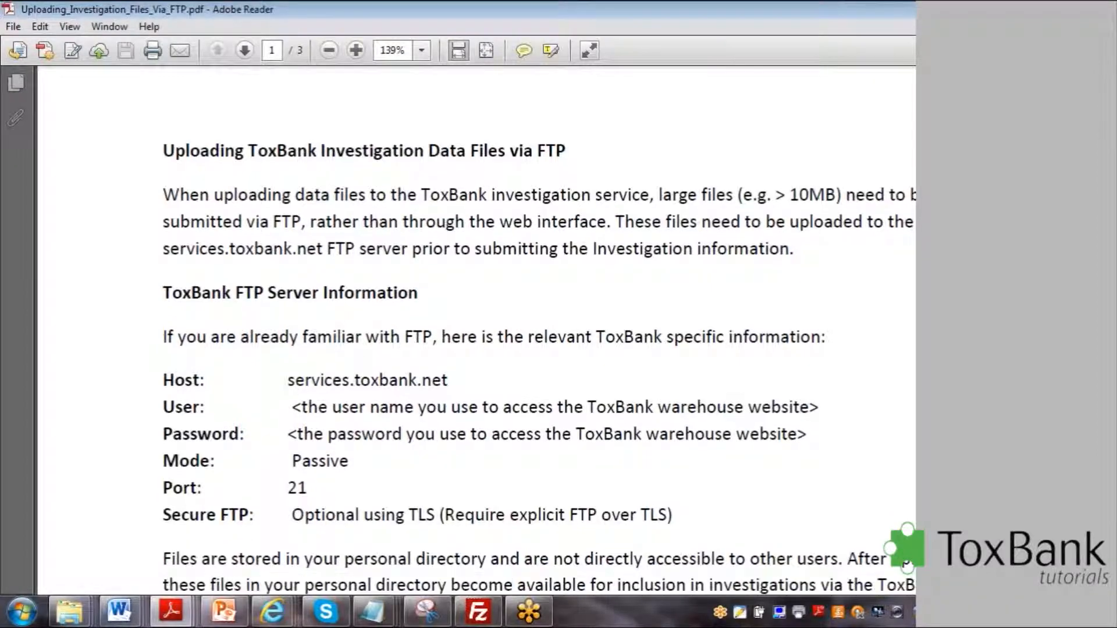
pyautogui.scroll(-8, 476, 321)
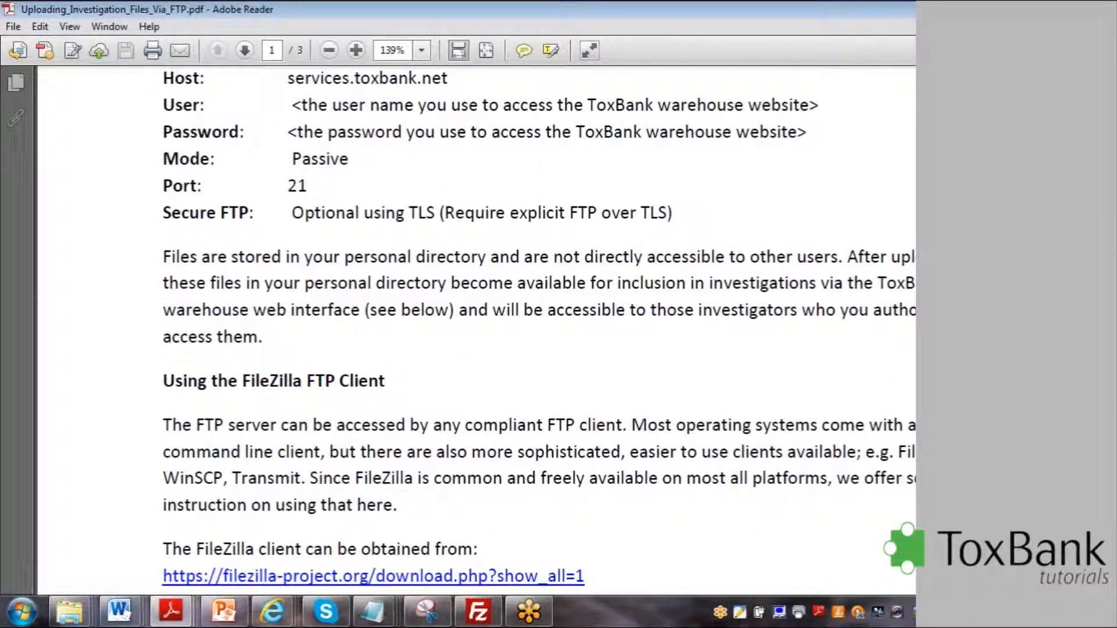
pyautogui.scroll(-20, 476, 322)
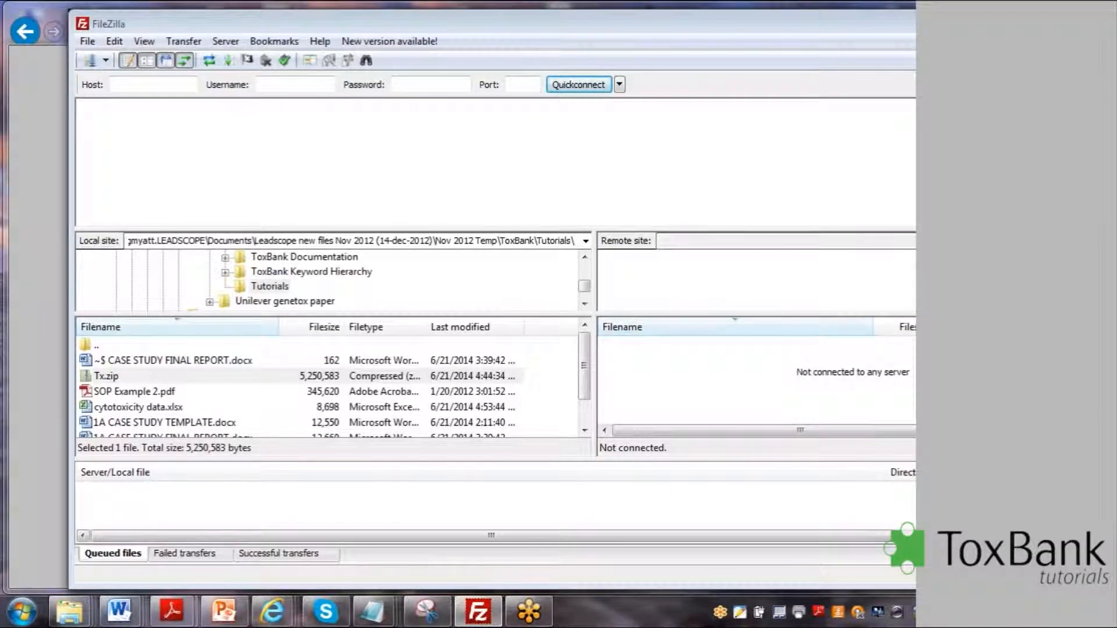
# - In FileZilla, connect to the saved ToxBank (Production) site, entering the account password
pyautogui.click(88, 379)
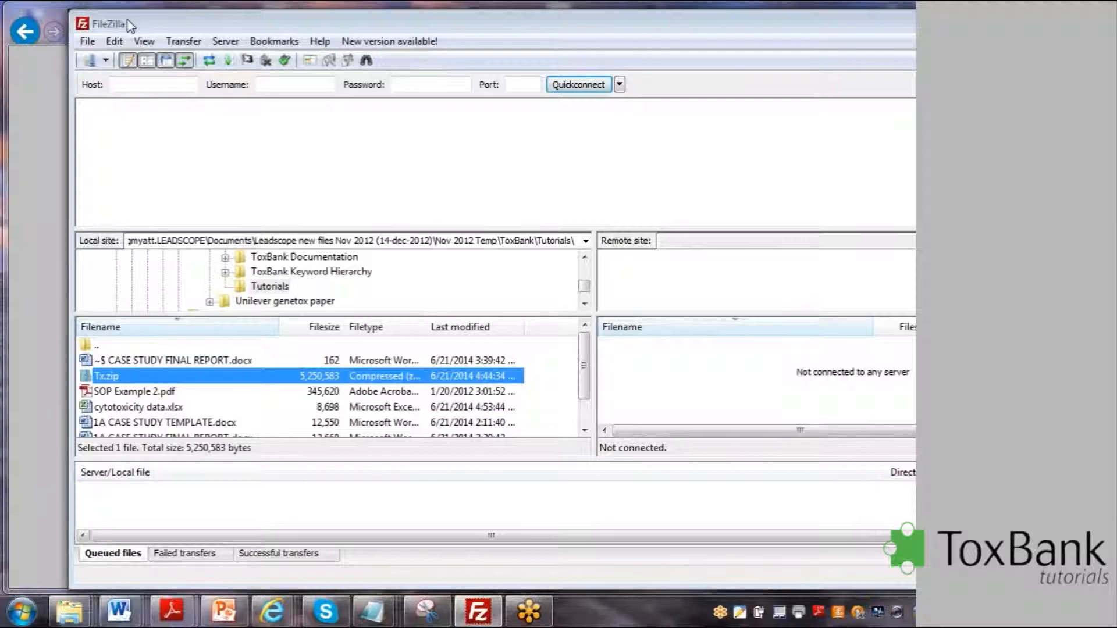
pyautogui.click(87, 41)
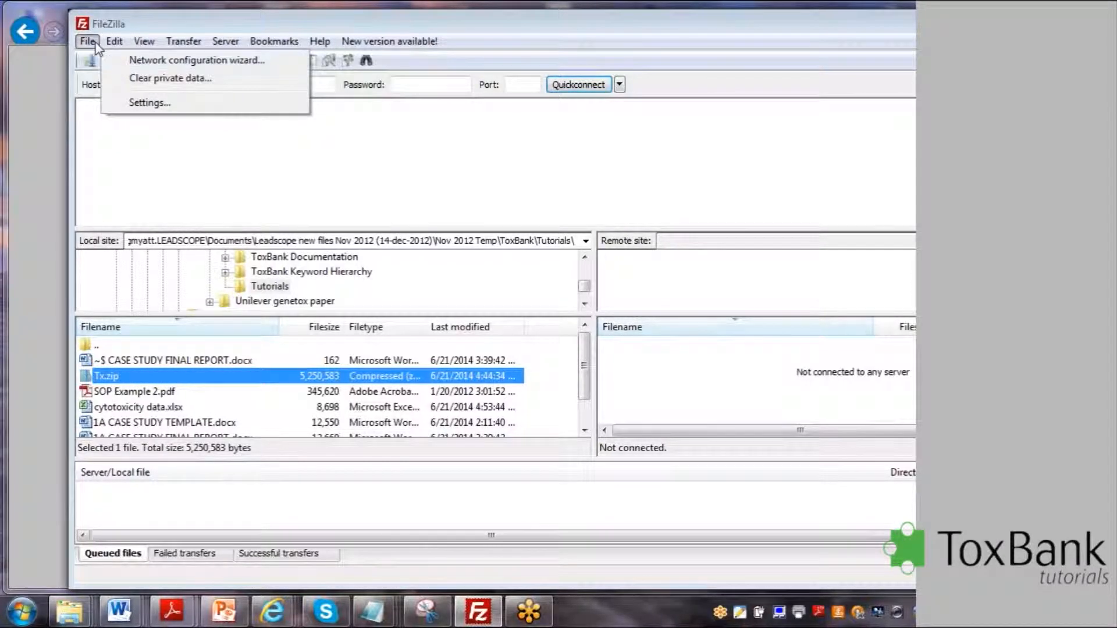
pyautogui.click(105, 59)
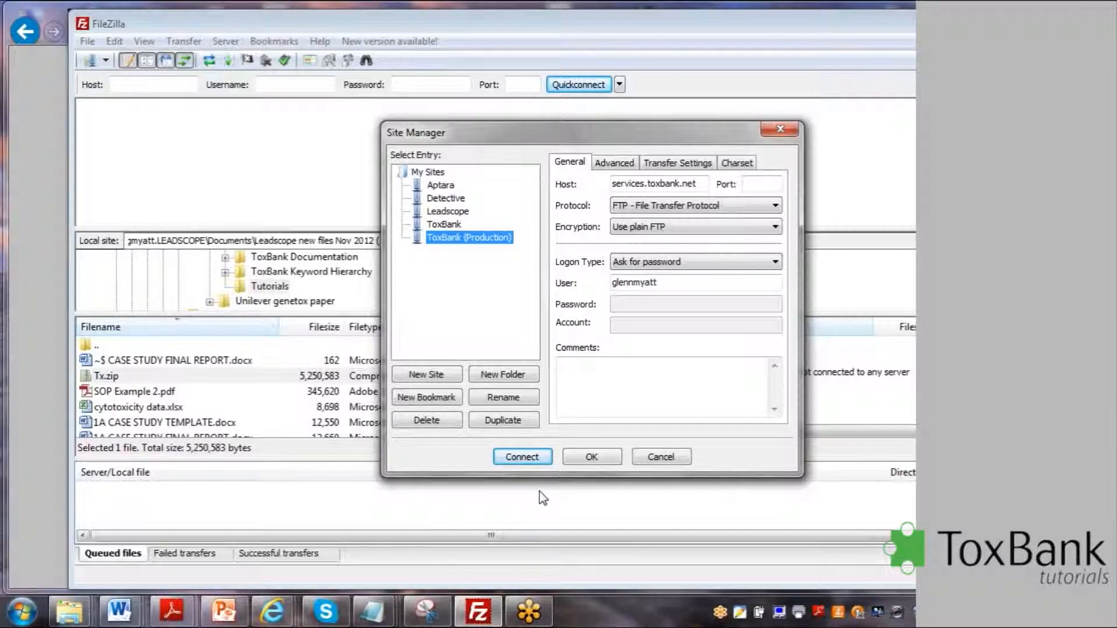
pyautogui.click(516, 456)
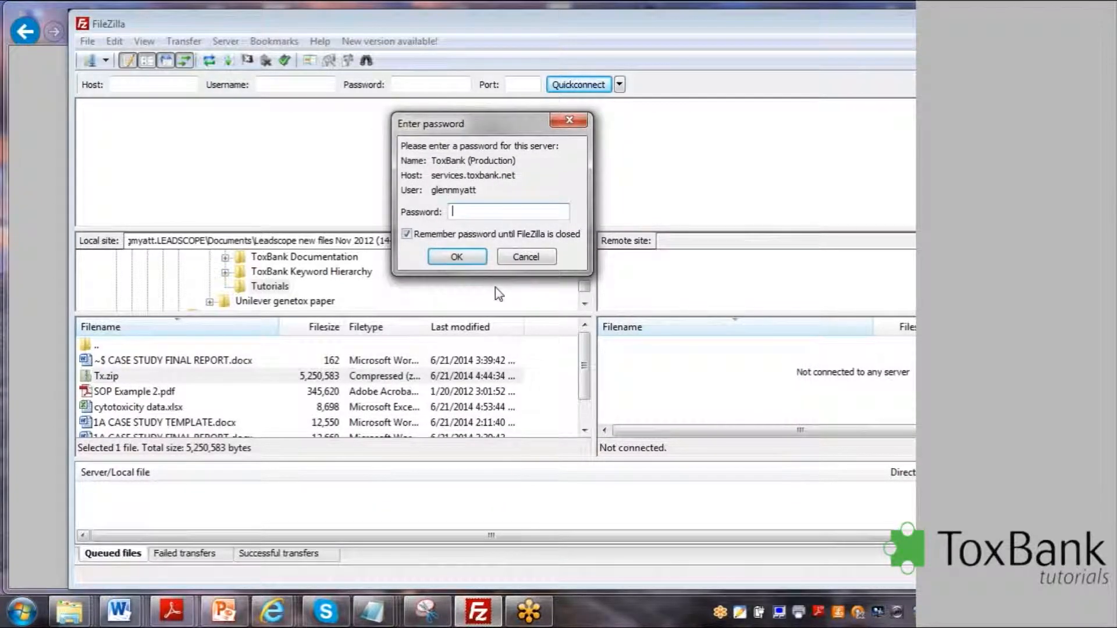
pyautogui.write('*********')
pyautogui.click(473, 256)
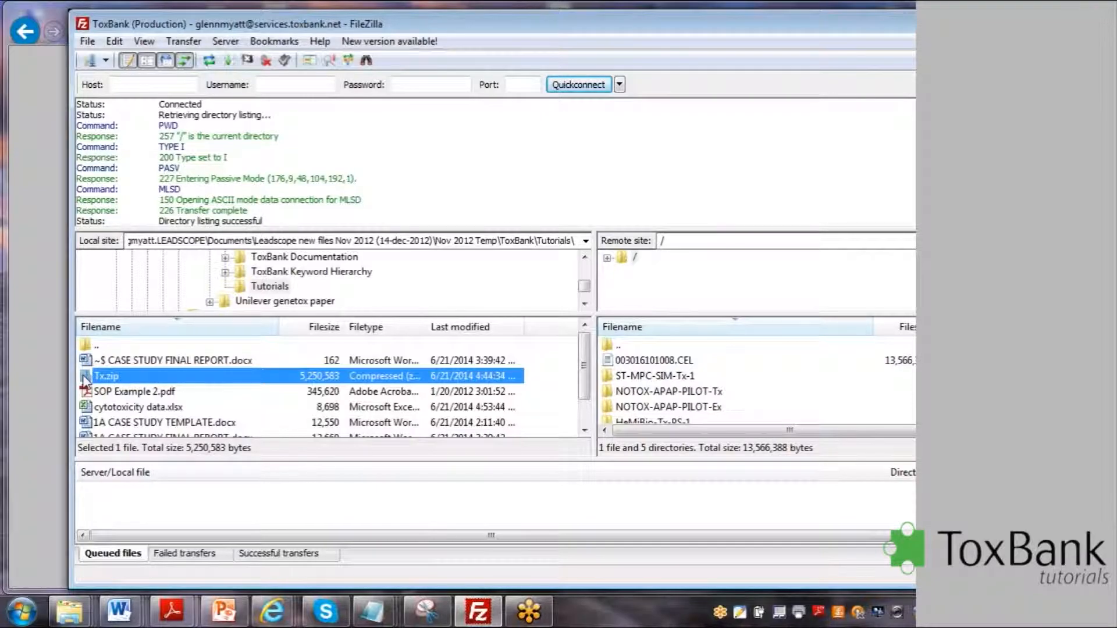
# - Upload Tx.zip from the local Tutorials folder to the root directory of the remote site
pyautogui.moveTo(85, 381); pyautogui.dragTo(669, 298)
pyautogui.moveTo(86, 381); pyautogui.dragTo(724, 371)
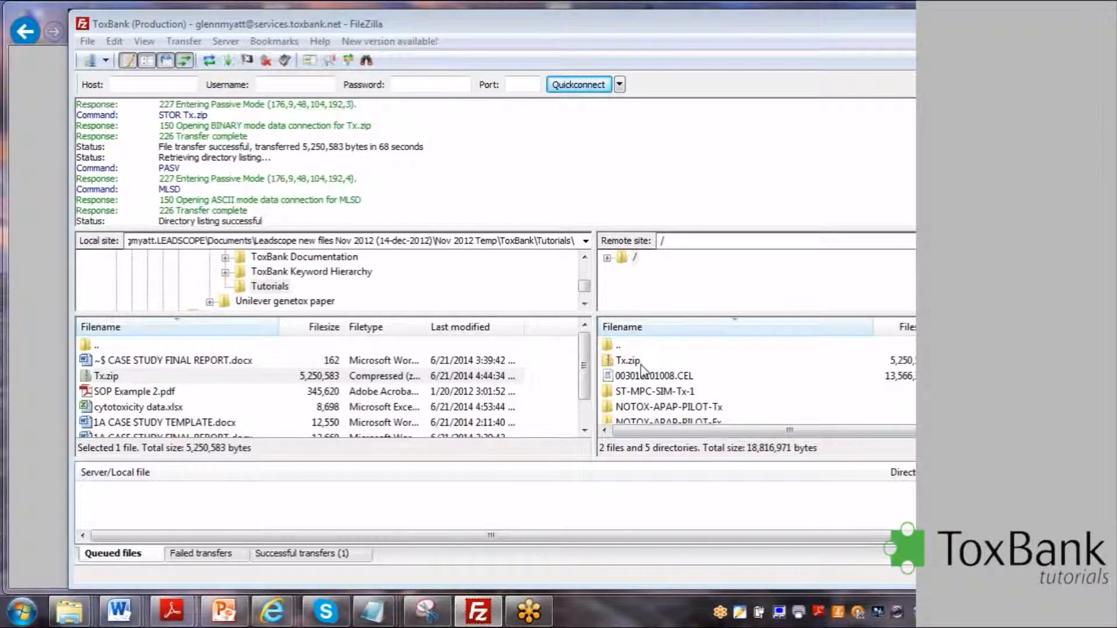
# - Switch back to the ToxBank upload form in the browser and set the ToxBank FTP link to Tx.zip
pyautogui.click(23, 224)
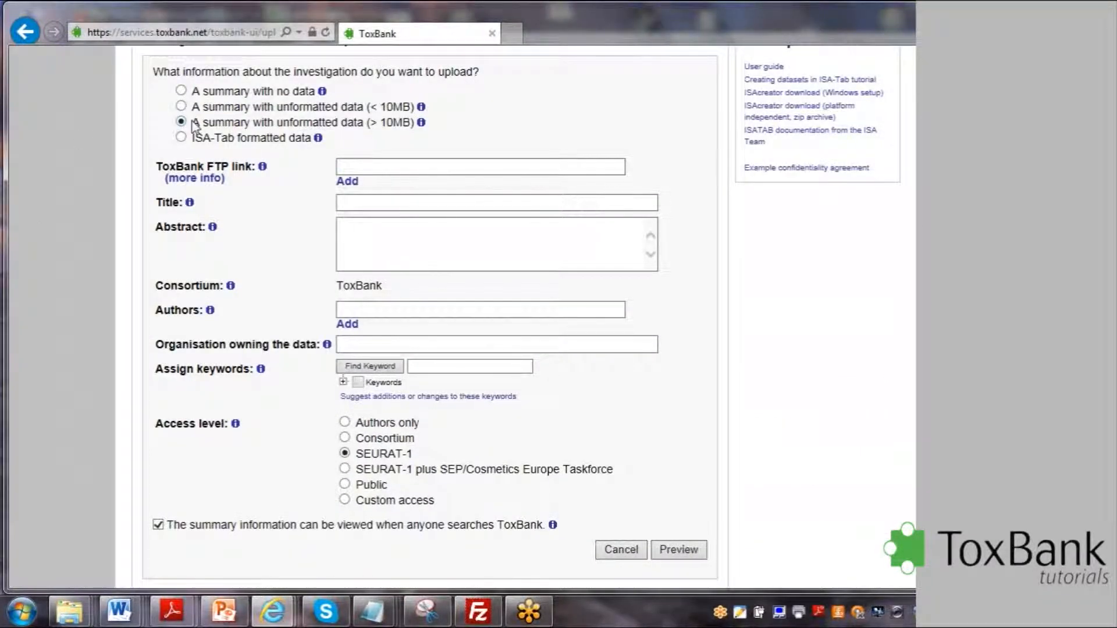
pyautogui.click(372, 168)
pyautogui.write('T')
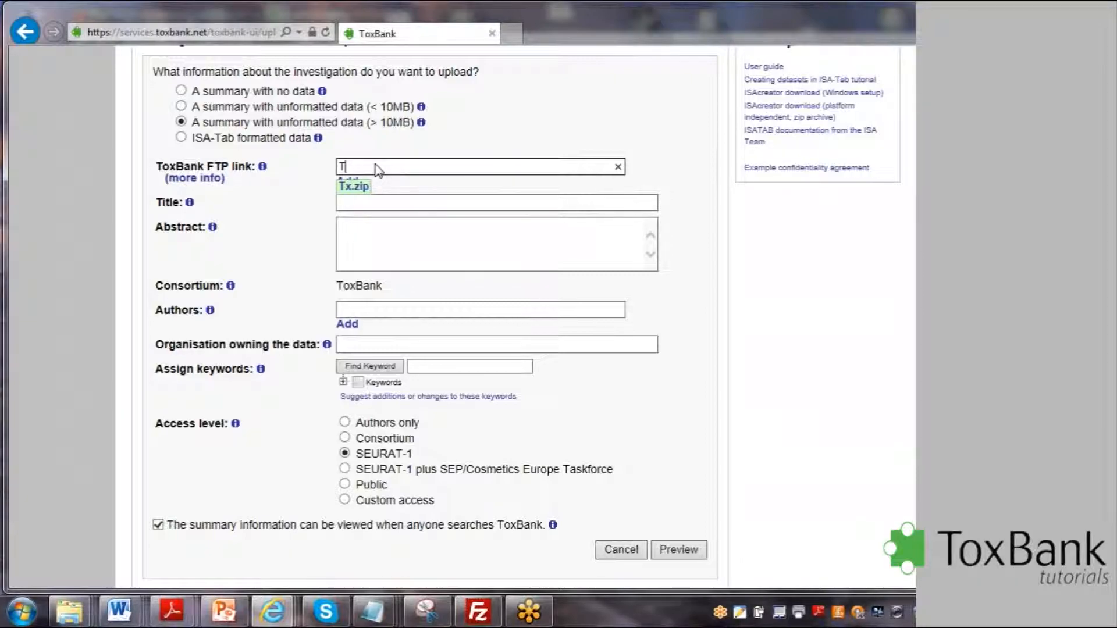
pyautogui.click(361, 187)
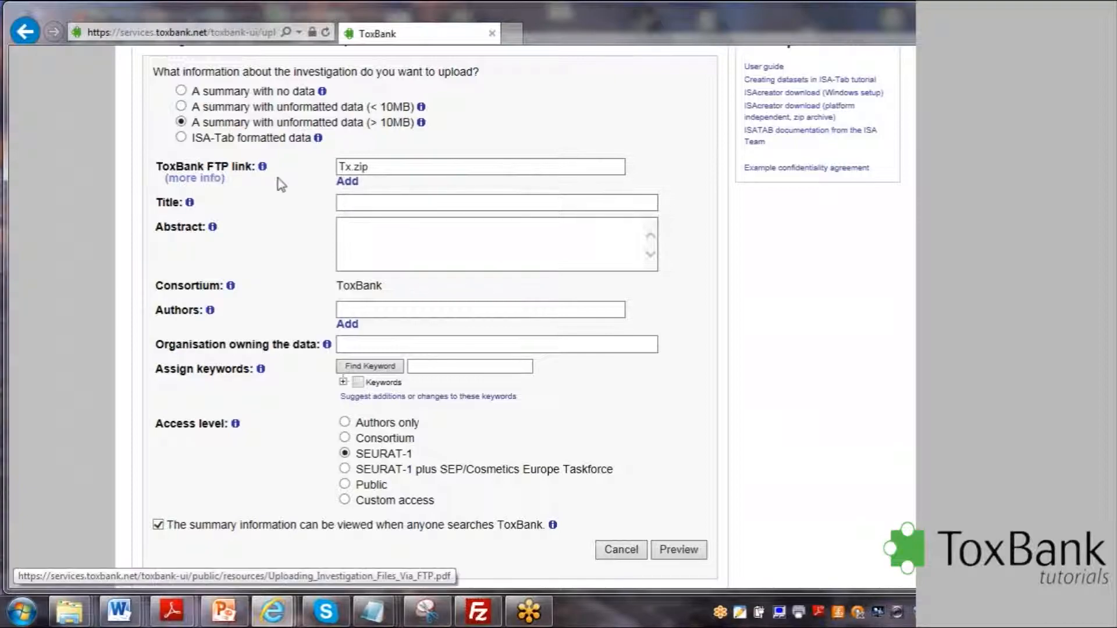
# - Enter the title "Transcriptomics acetatminophen hepaRG" and the abstract "Abstract.." for the investigation
pyautogui.click(356, 203)
pyautogui.write('GT')
pyautogui.press('BackSpace')
pyautogui.press('BackSpace')
pyautogui.write('T')
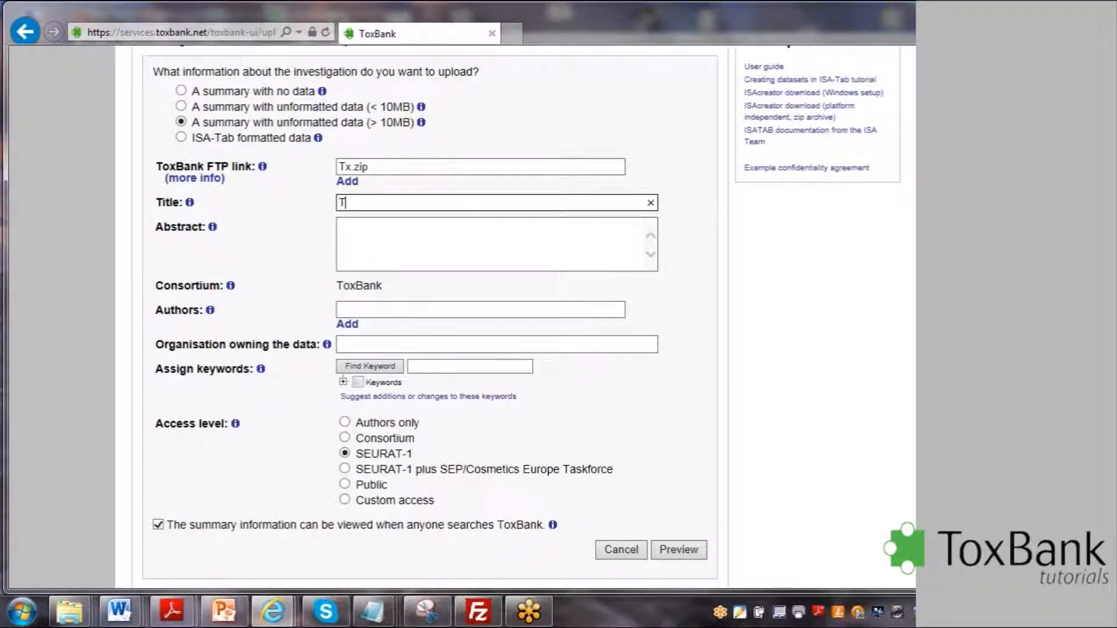
pyautogui.write('ranscriptomics ace')
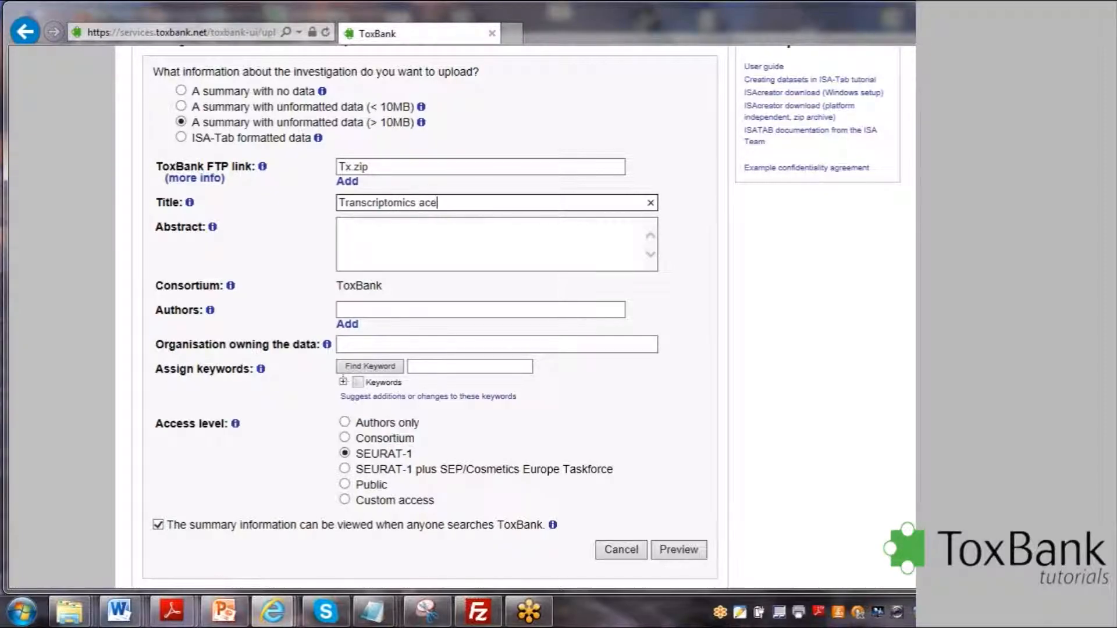
pyautogui.write('tatminophen hepaRG')
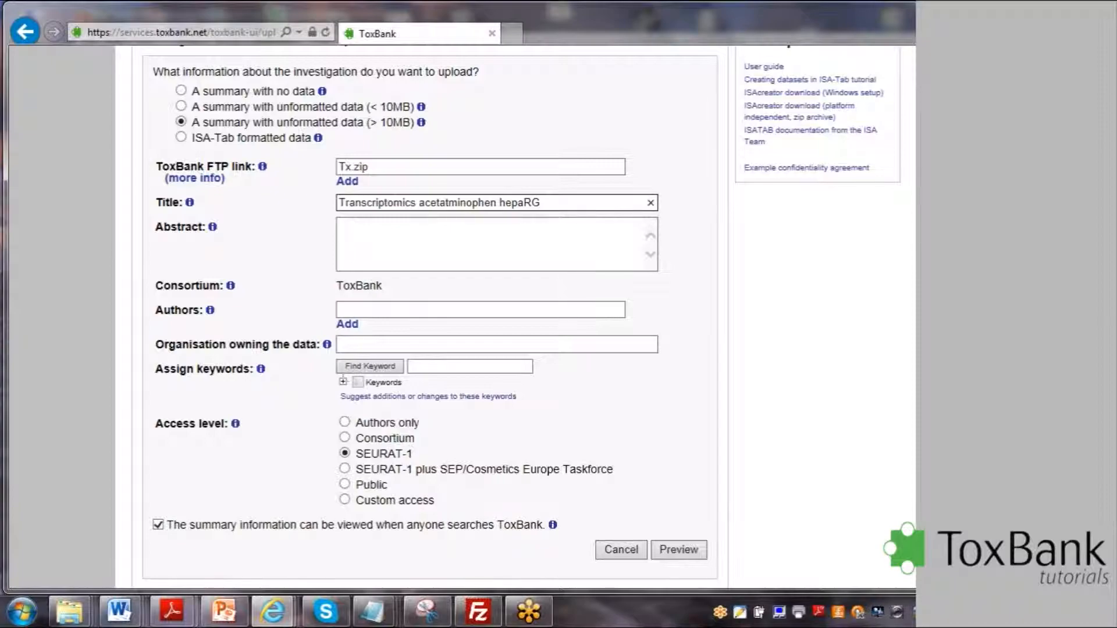
pyautogui.press('Tab')
pyautogui.write('Abstract..')
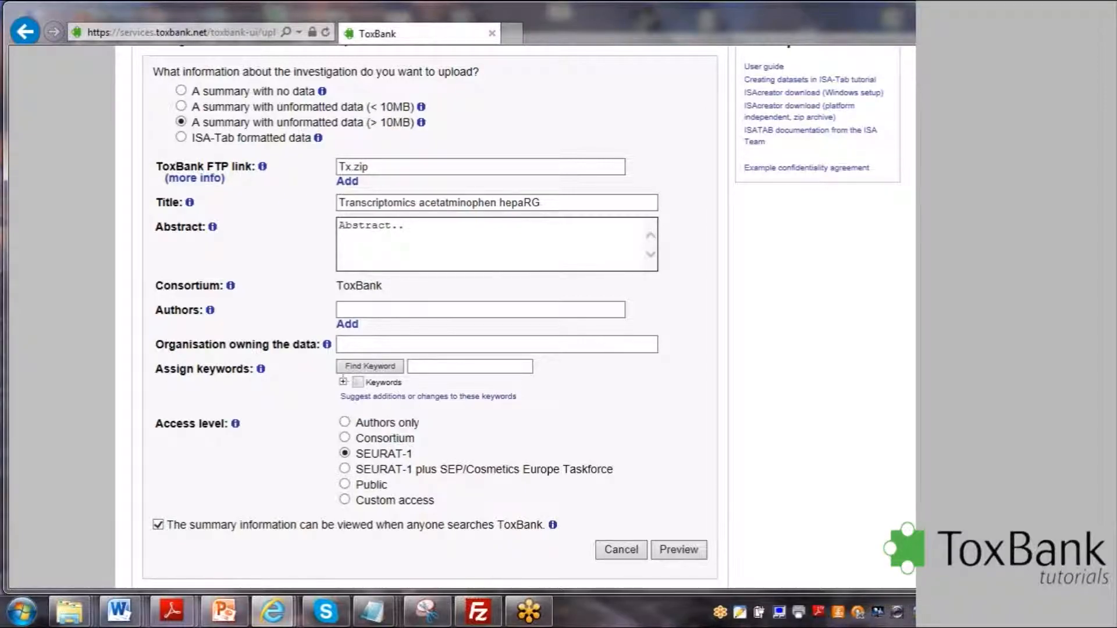
# - Fill in the author's name from the suggested matches and set the organisation owning the data to Douglas Connect (dc)
pyautogui.press('Tab')
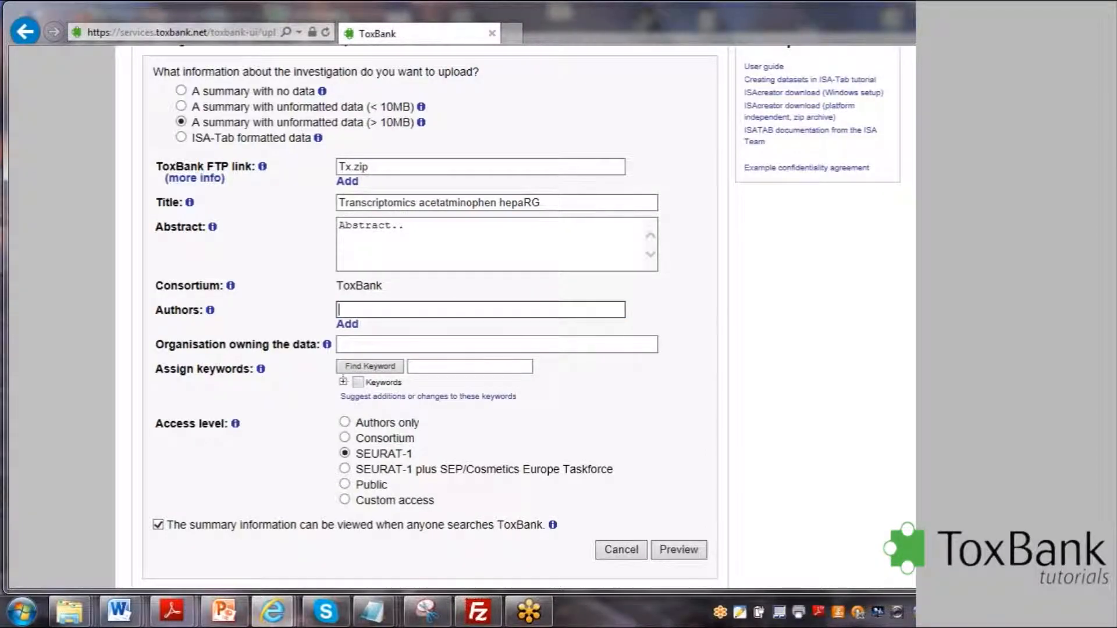
pyautogui.write('barry')
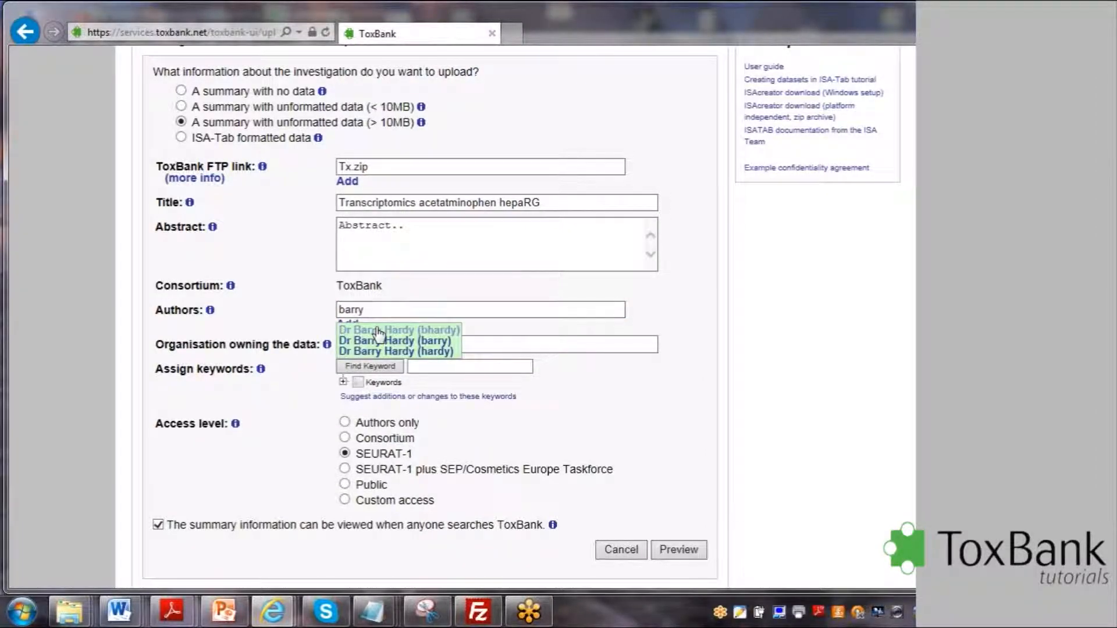
pyautogui.click(375, 327)
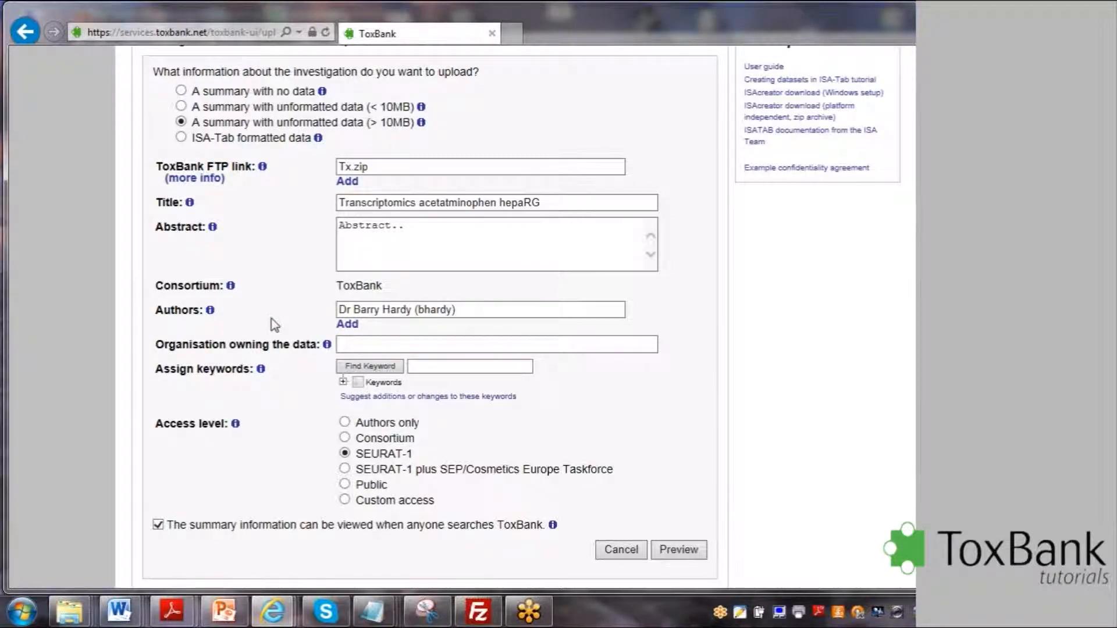
pyautogui.click(372, 344)
pyautogui.write('Doug')
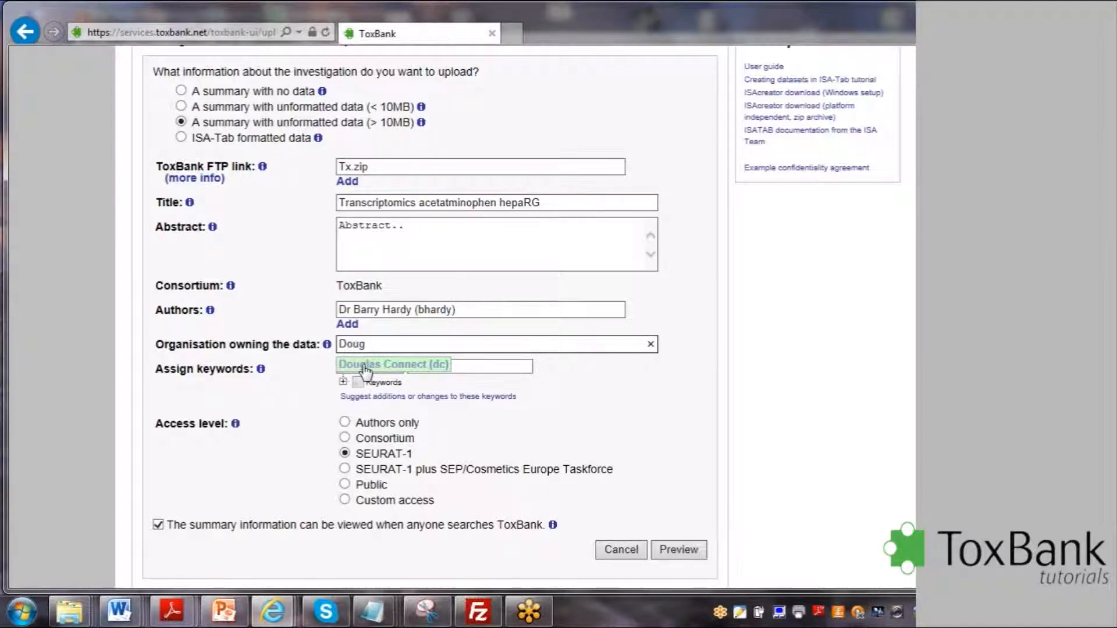
pyautogui.click(363, 366)
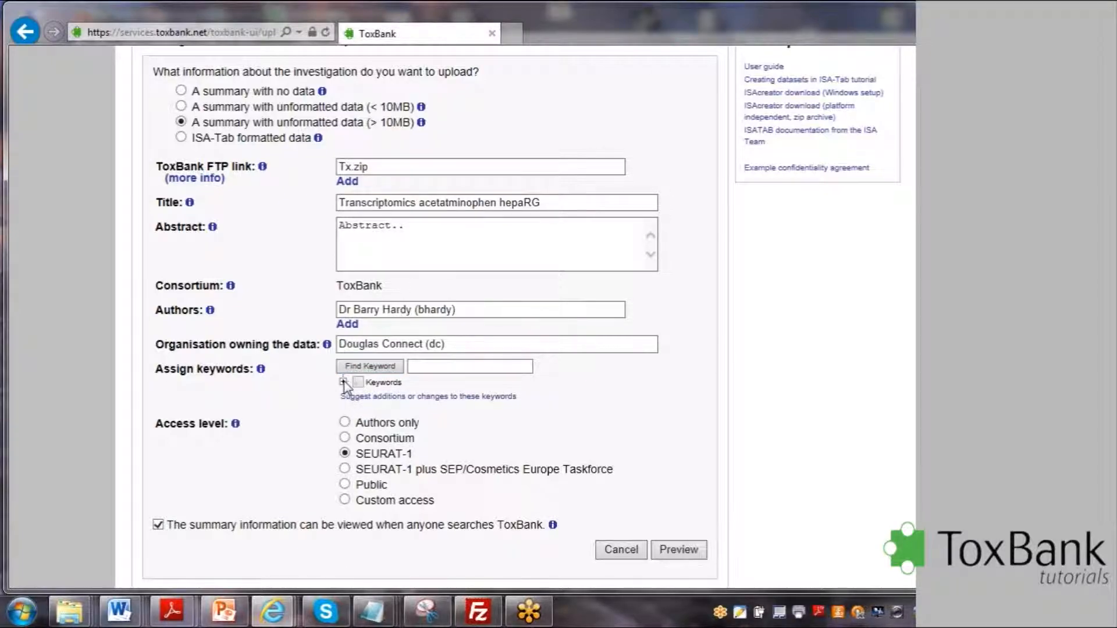
# - Assign the SEURAT-1 case study keyword 1.A under Level 1 (Proof of Concept – AOP elucidation)
pyautogui.click(343, 382)
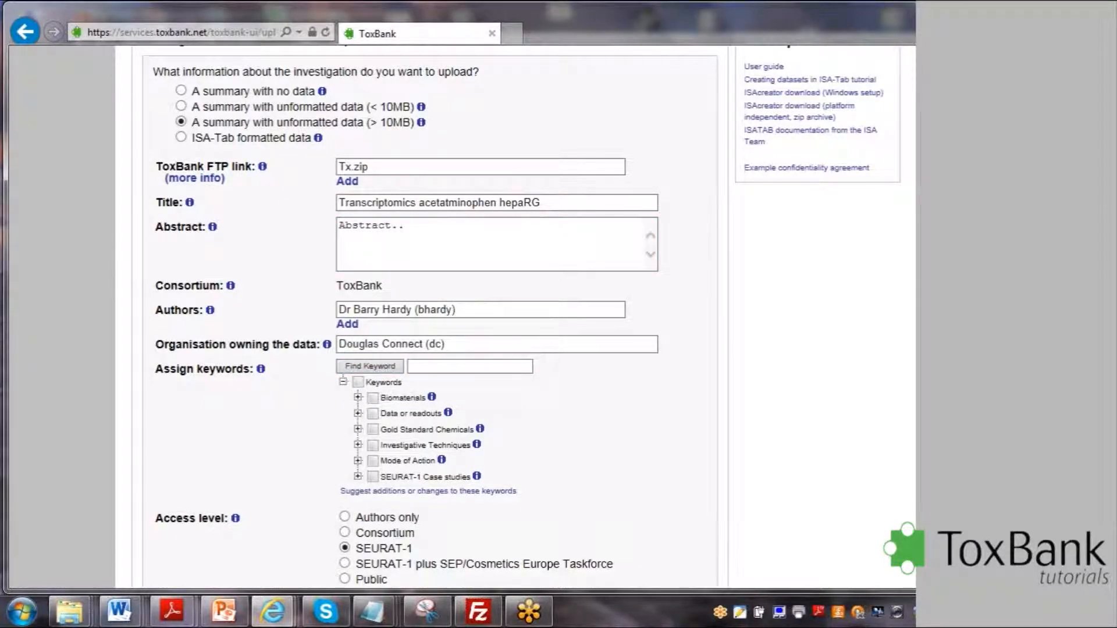
pyautogui.scroll(-3, 516, 316)
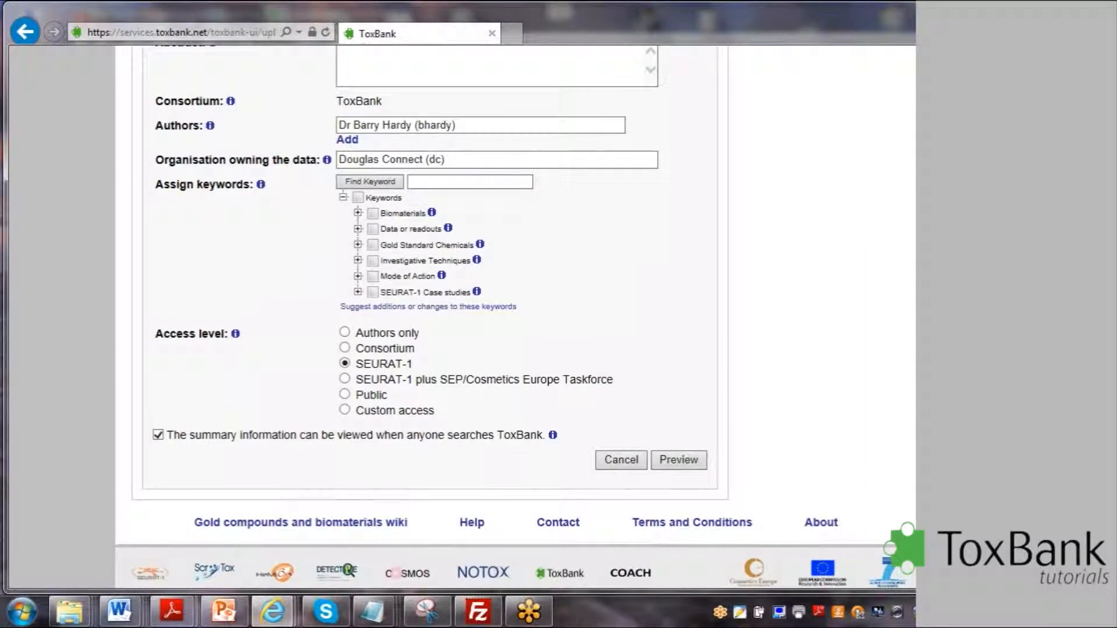
pyautogui.click(357, 292)
pyautogui.click(372, 308)
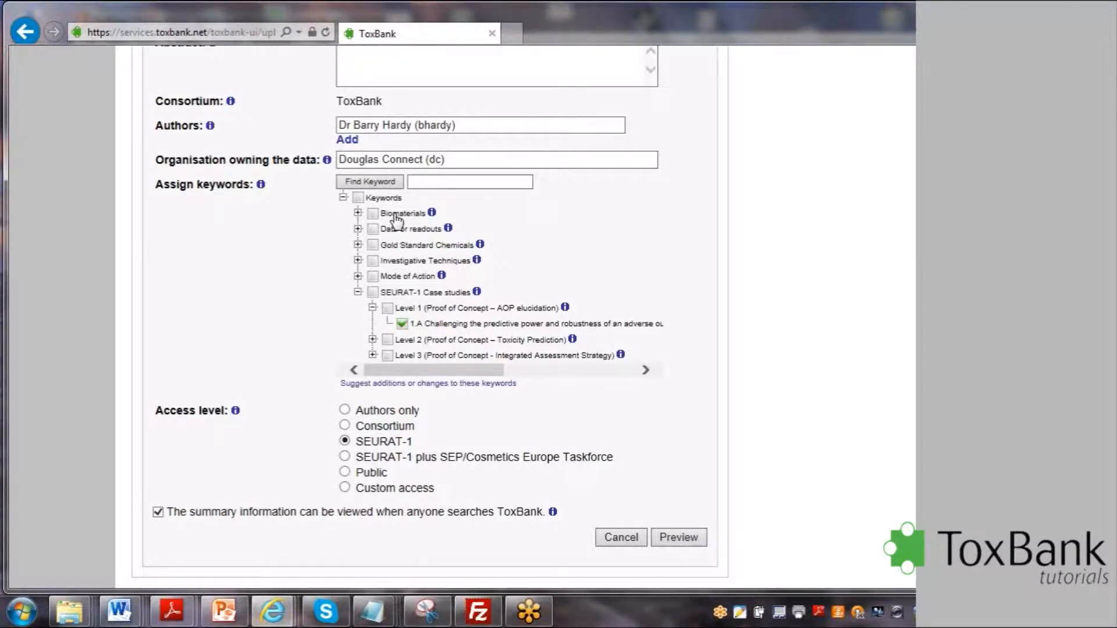
# - Assign the HepaRG keyword under Biomaterials > Cells > Liver Cell > Liver cell lines
pyautogui.click(358, 213)
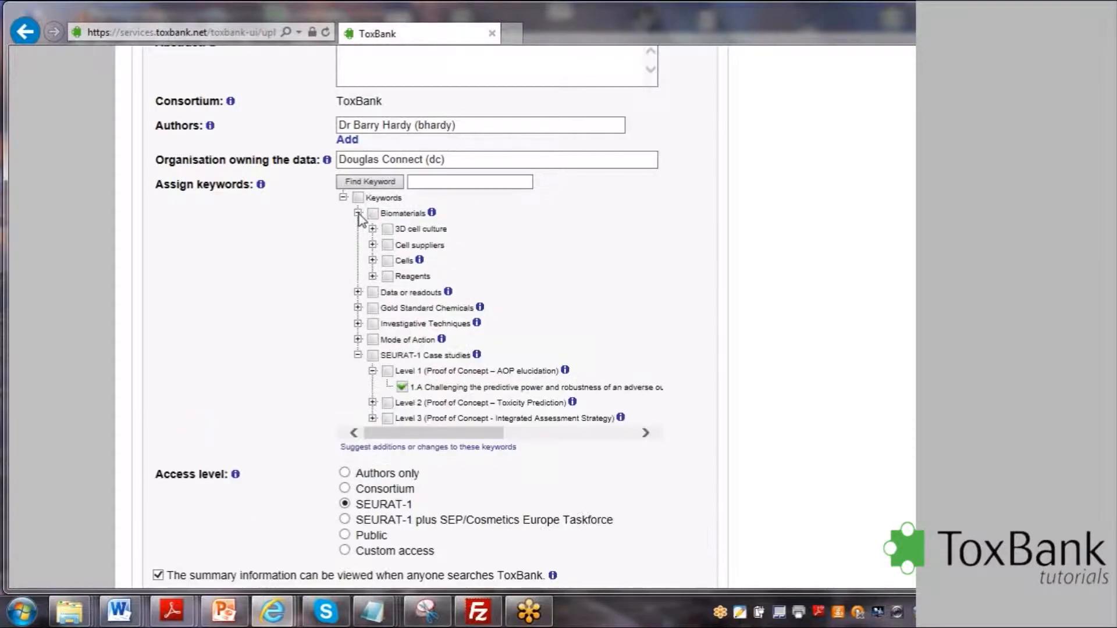
pyautogui.click(373, 260)
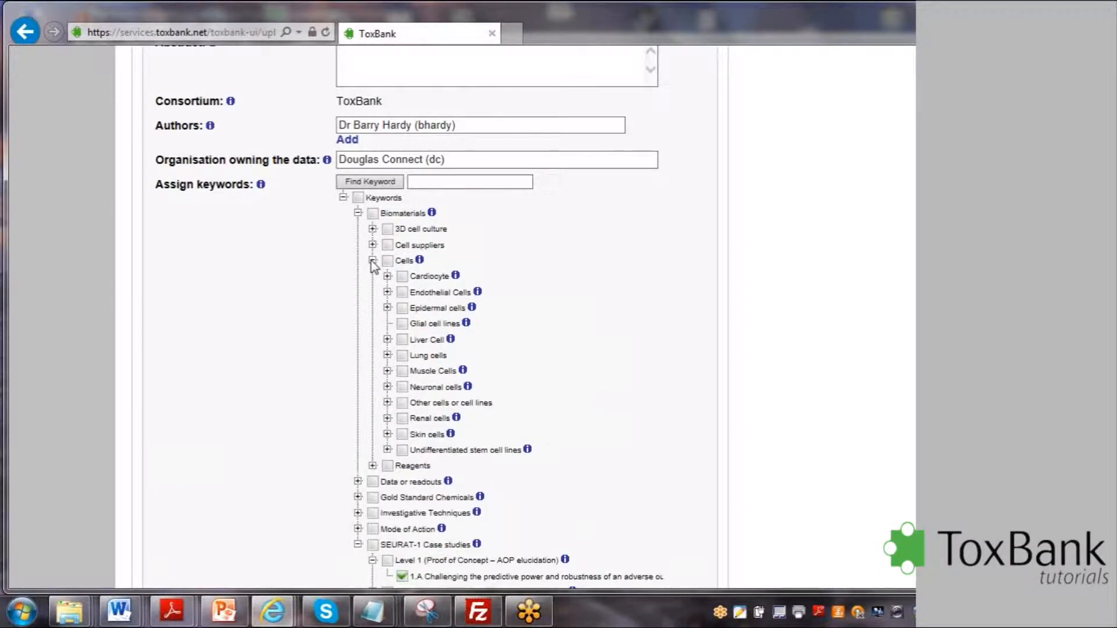
pyautogui.click(387, 340)
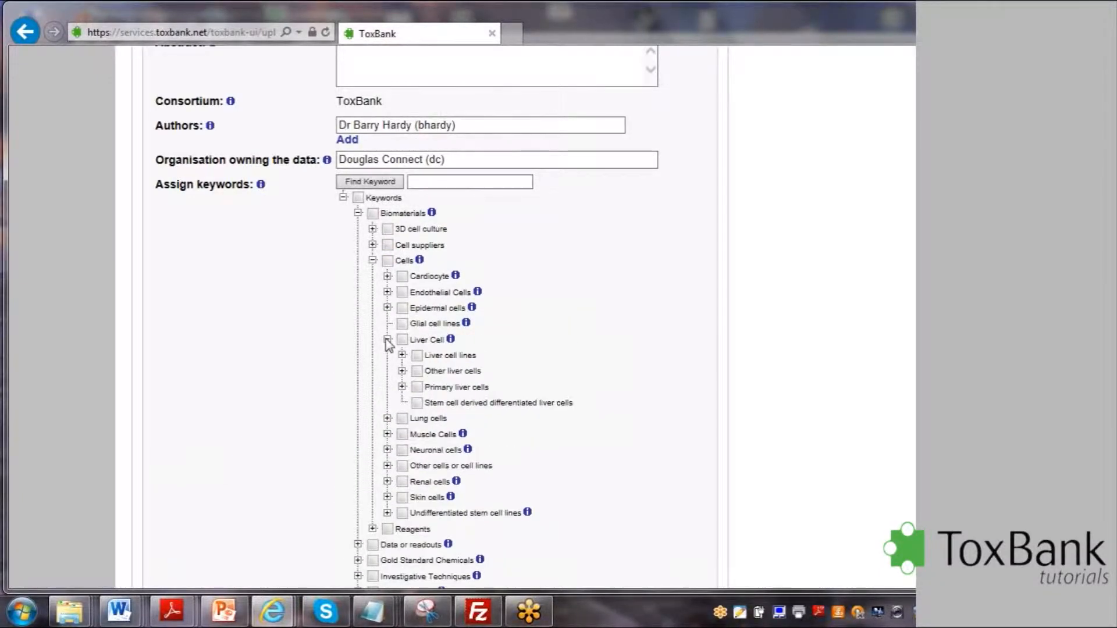
pyautogui.click(402, 371)
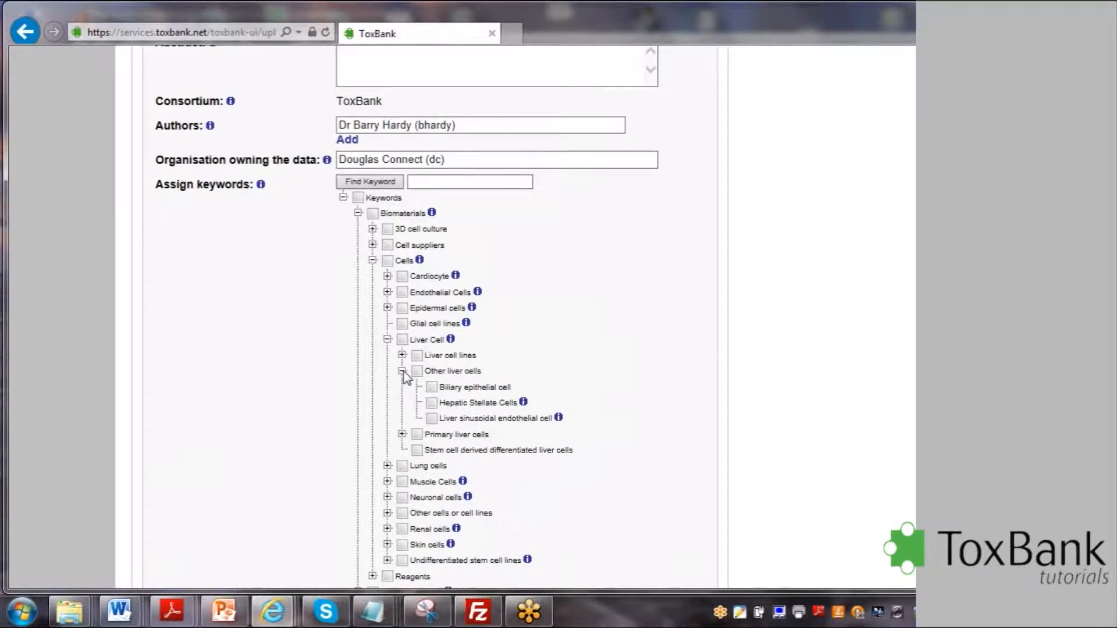
pyautogui.click(402, 355)
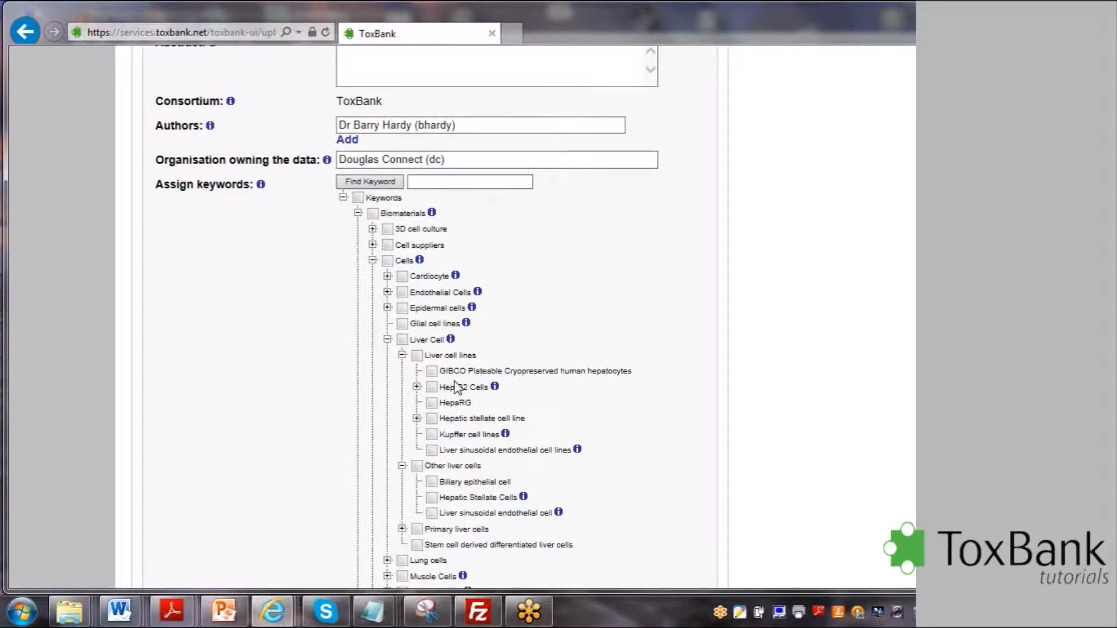
pyautogui.click(463, 405)
# - Assign the Transcriptomics keyword under Data or readouts > OMICS data and the Acetaminophen keyword under Gold Standard Chemicals
pyautogui.scroll(-5, 409, 344)
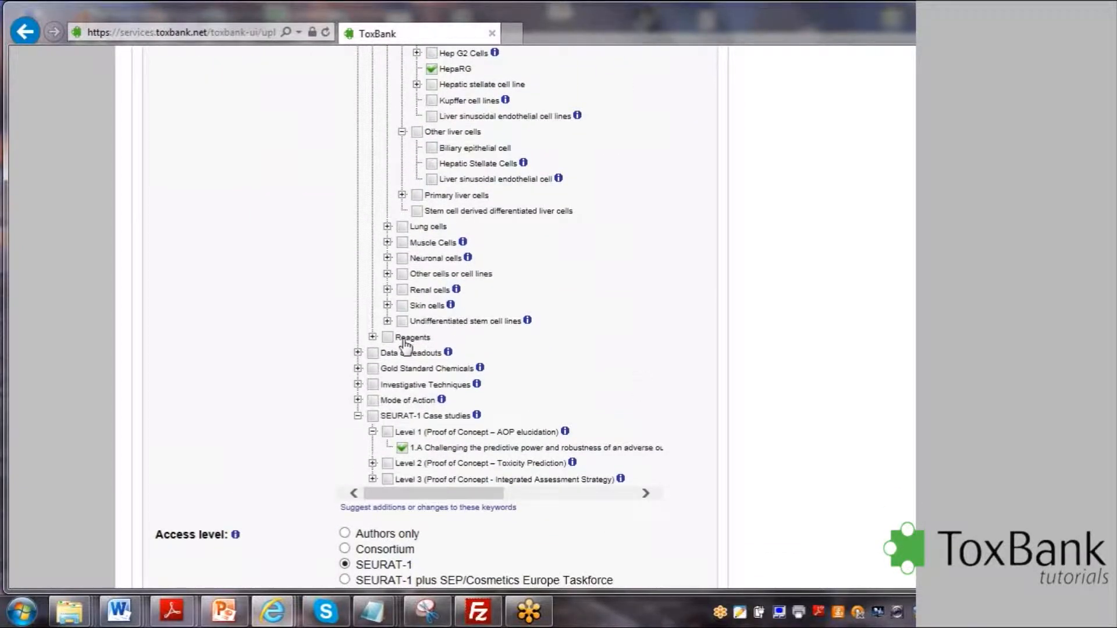
pyautogui.click(358, 352)
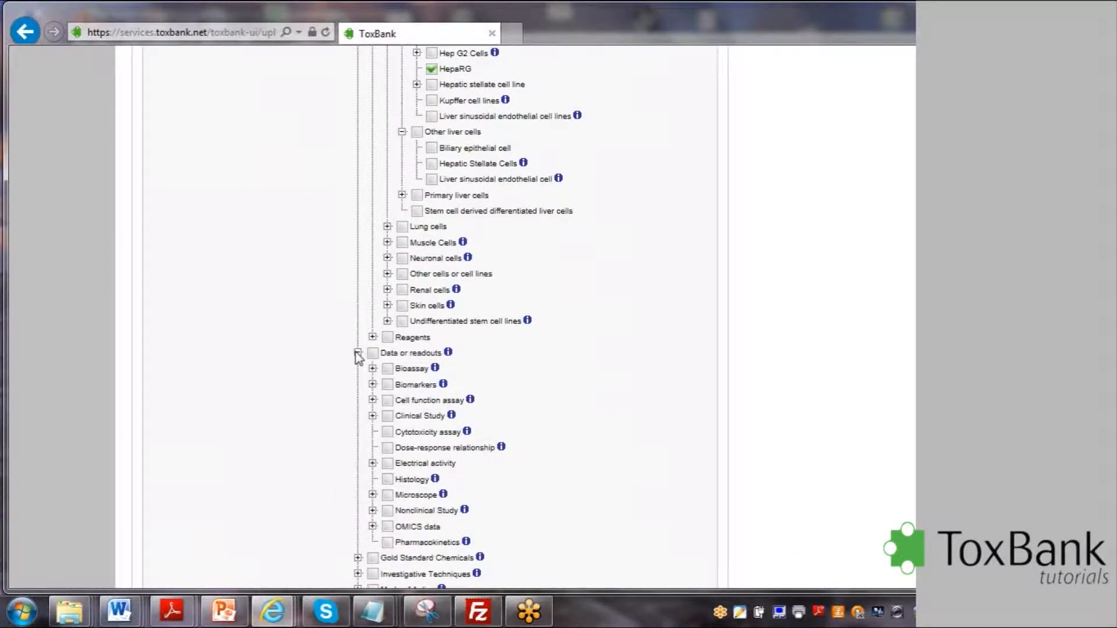
pyautogui.click(373, 527)
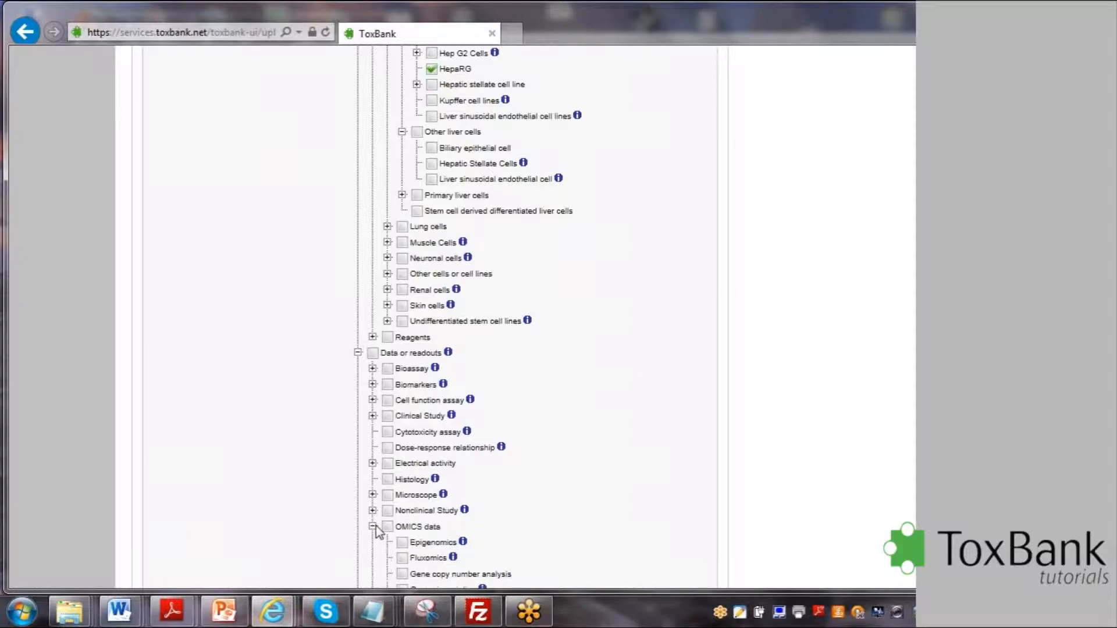
pyautogui.scroll(-5, 425, 237)
pyautogui.click(401, 346)
pyautogui.click(358, 377)
pyautogui.click(389, 394)
# - Assign the Transcriptomics keyword under Investigative Techniques > OMICS and expand the Mode of Action keywords
pyautogui.scroll(-7, 391, 395)
pyautogui.scroll(-6, 430, 318)
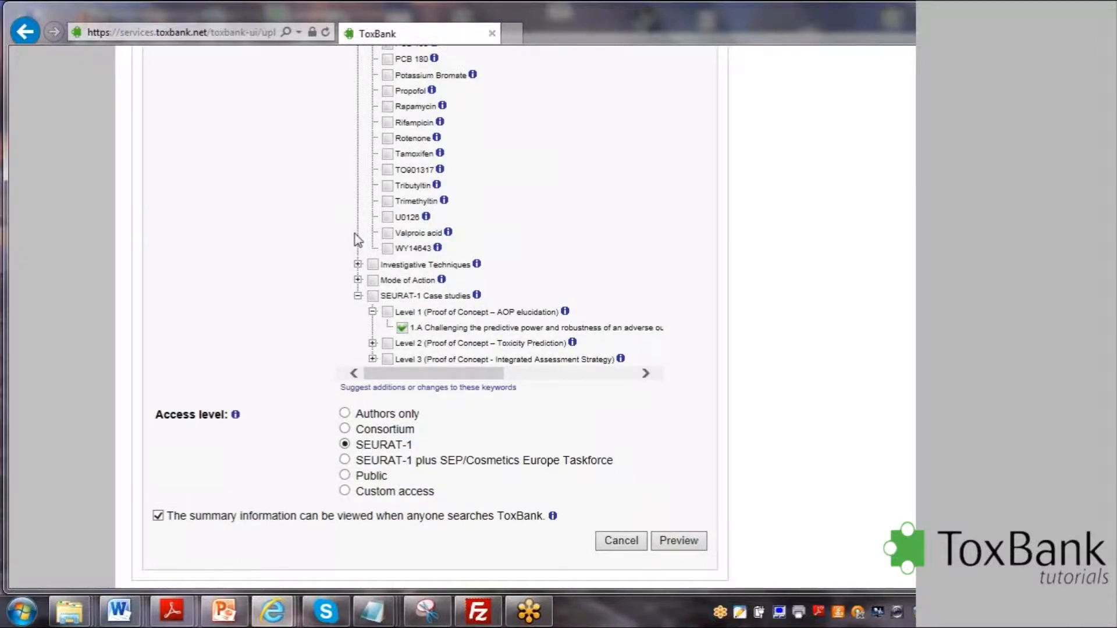
pyautogui.click(358, 265)
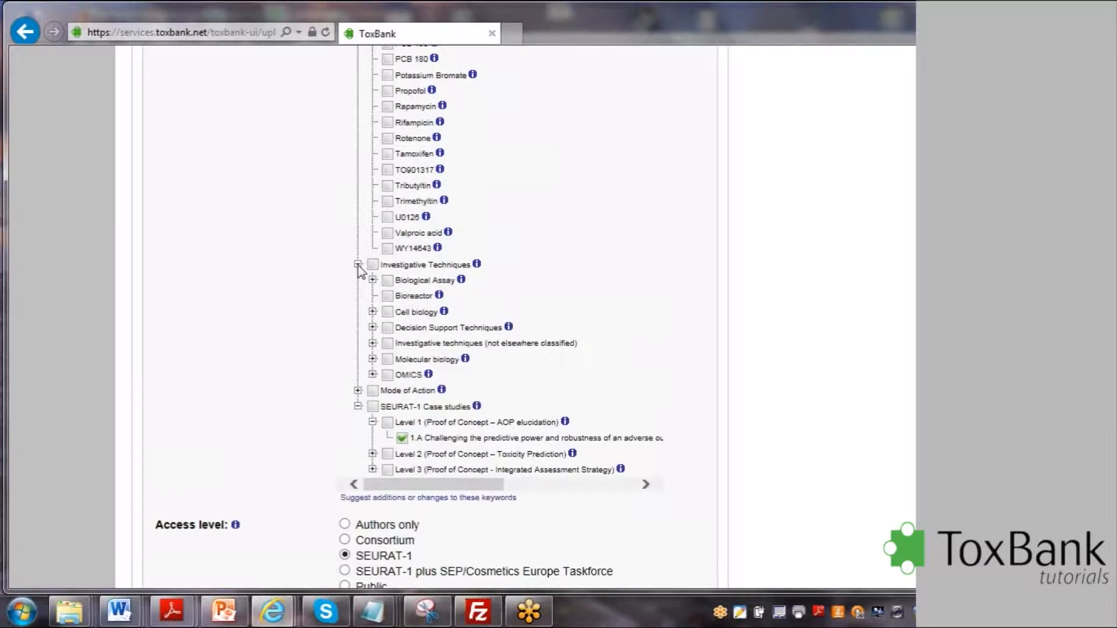
pyautogui.click(373, 375)
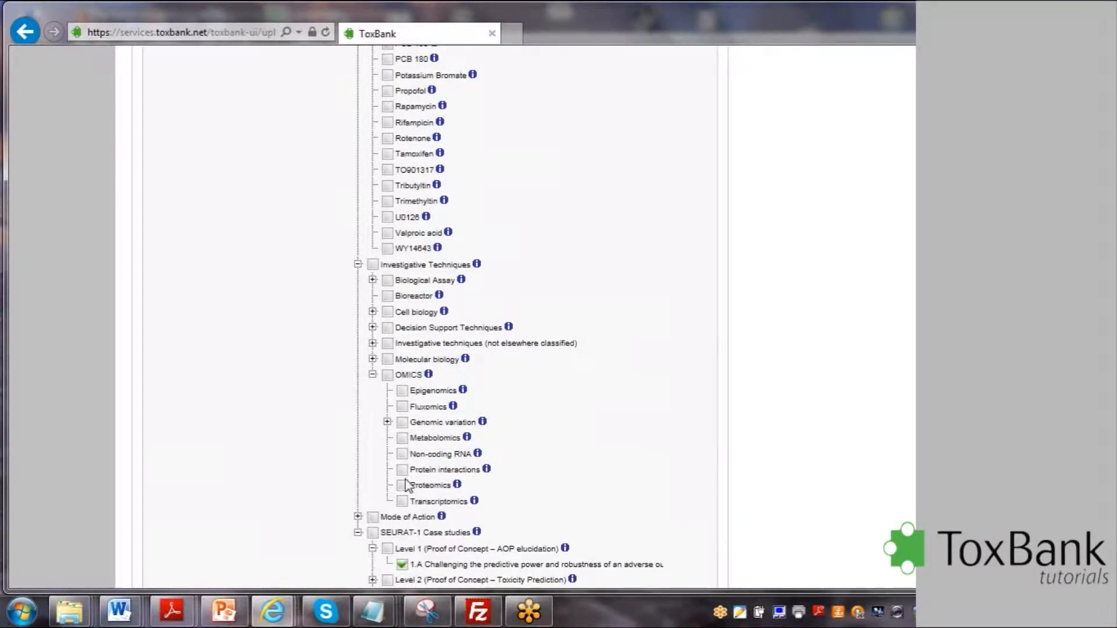
pyautogui.click(411, 500)
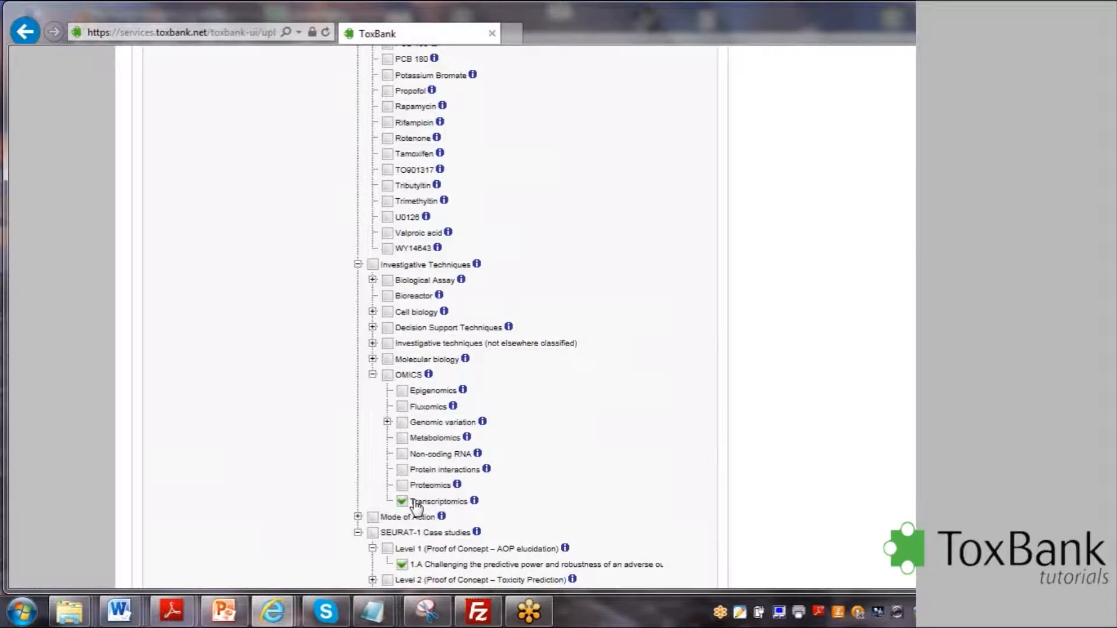
pyautogui.click(358, 517)
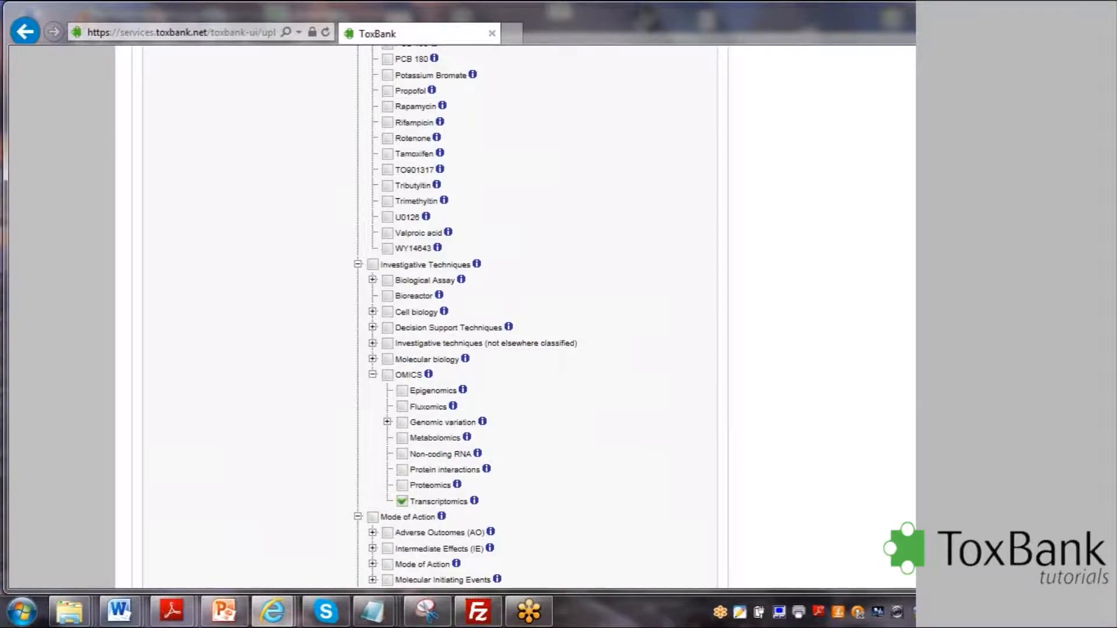
# - Try Consortium access for ToxBank and DETECTIVE, and return the access level to SEURAT-1
pyautogui.scroll(-6, 460, 317)
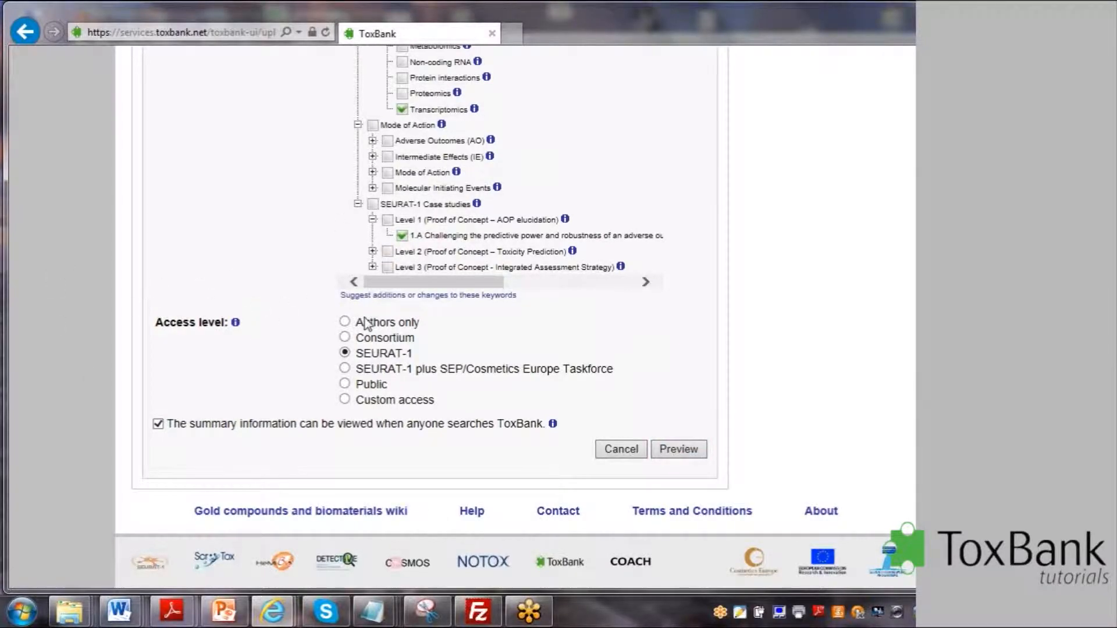
pyautogui.click(345, 338)
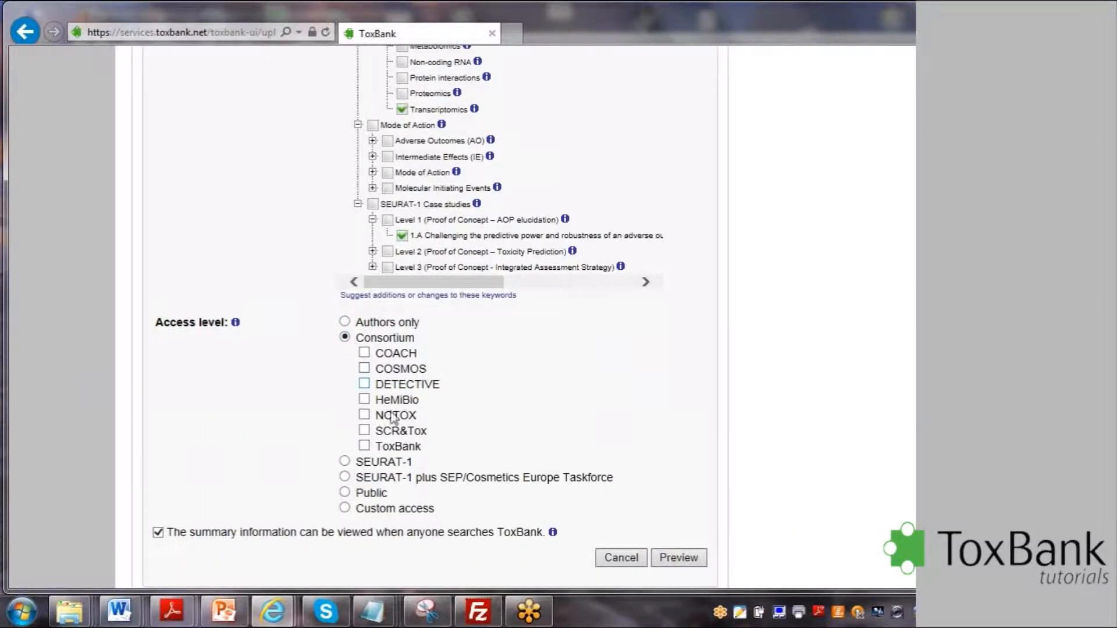
pyautogui.click(365, 447)
pyautogui.click(364, 385)
pyautogui.click(345, 462)
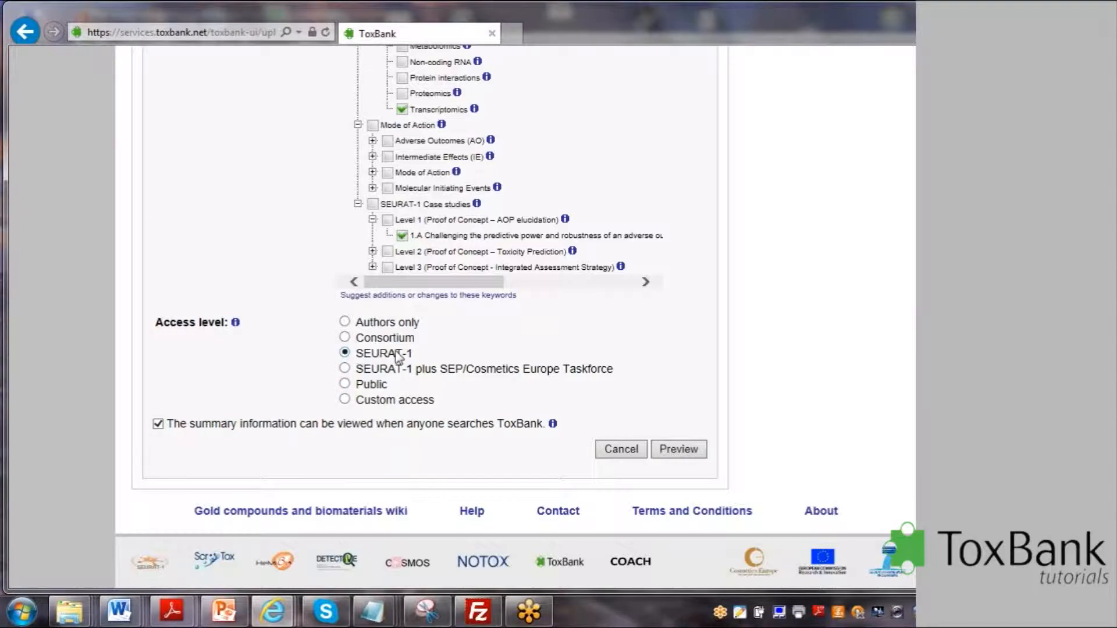
# - Preview the investigation summary, review its metadata and keywords, and publish the investigation
pyautogui.click(678, 450)
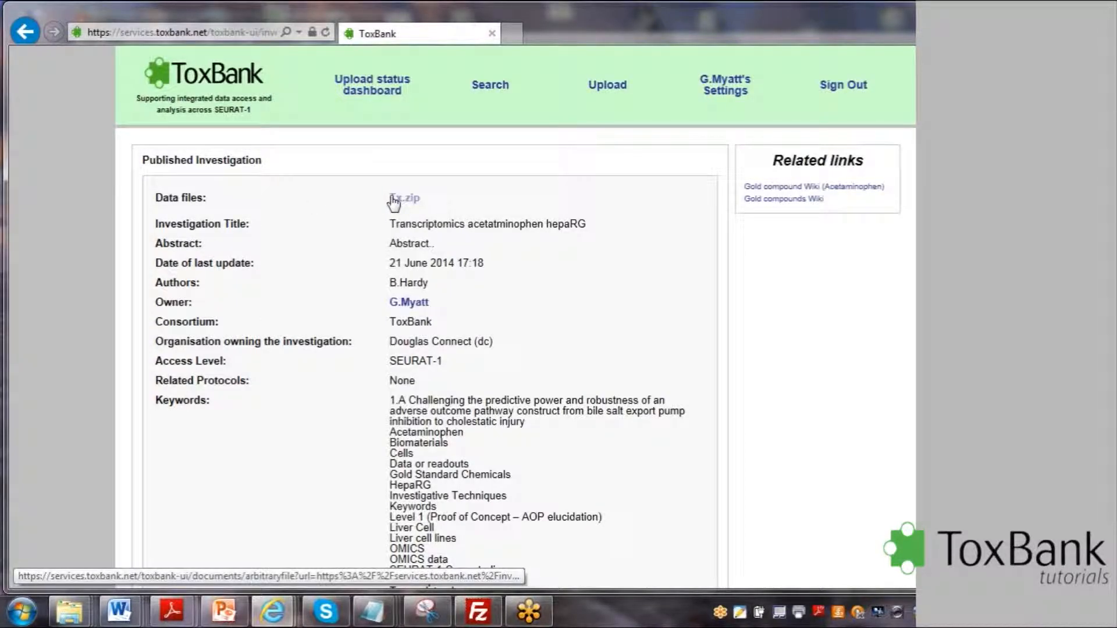
pyautogui.scroll(-3, 515, 317)
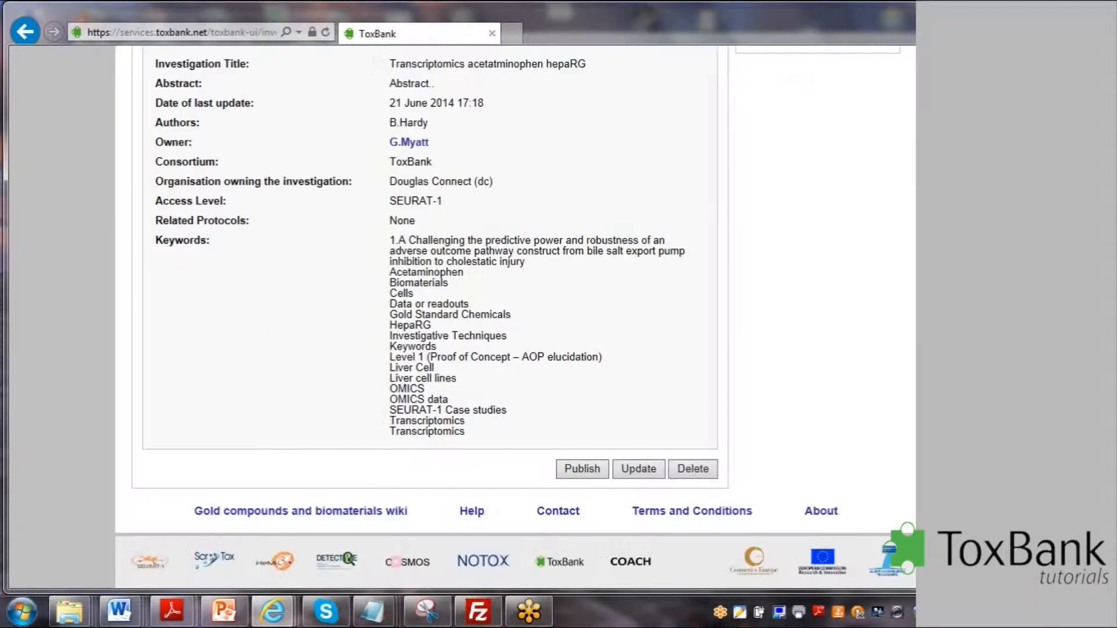
pyautogui.click(589, 470)
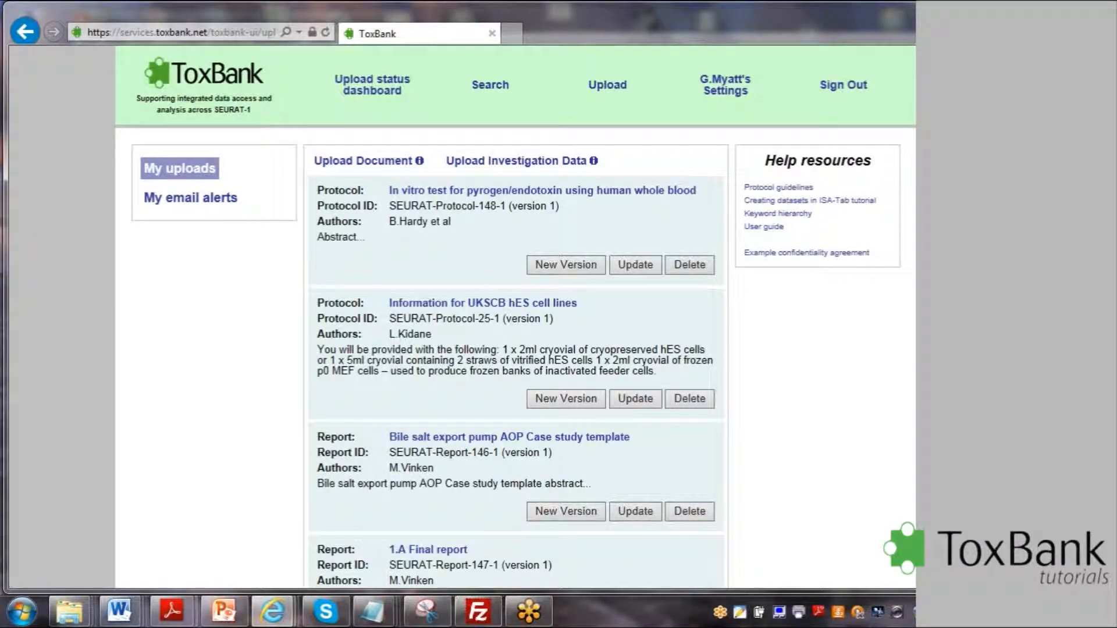
# - Check the published investigation in the list of own uploads and its status in the upload status dashboard
pyautogui.scroll(-1, 591, 473)
pyautogui.scroll(-4, 640, 474)
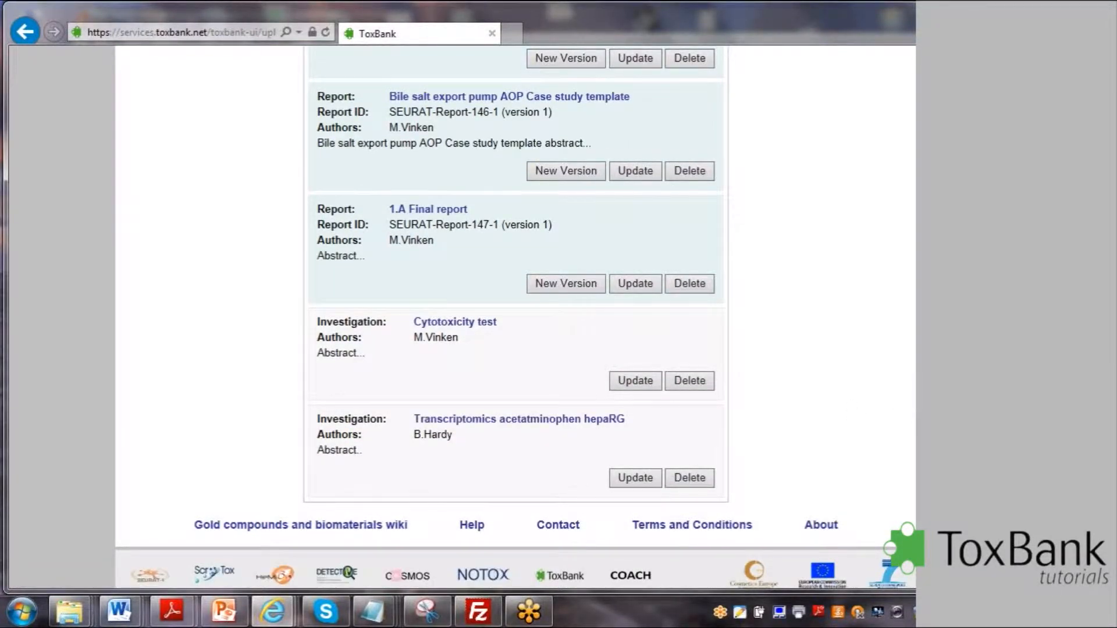
pyautogui.scroll(5, 515, 317)
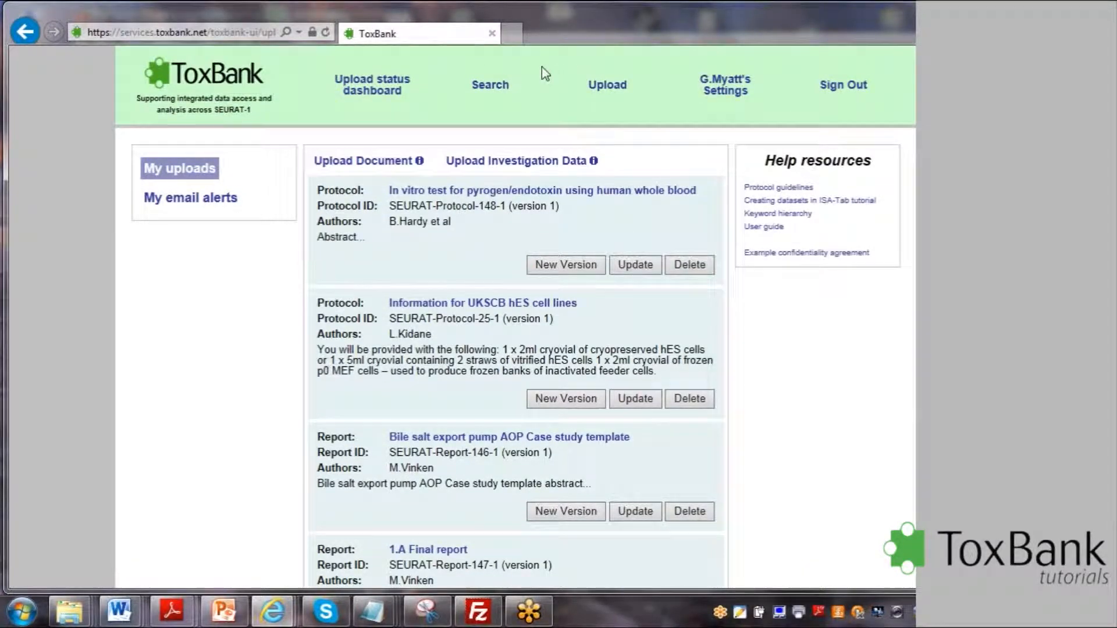
pyautogui.click(359, 84)
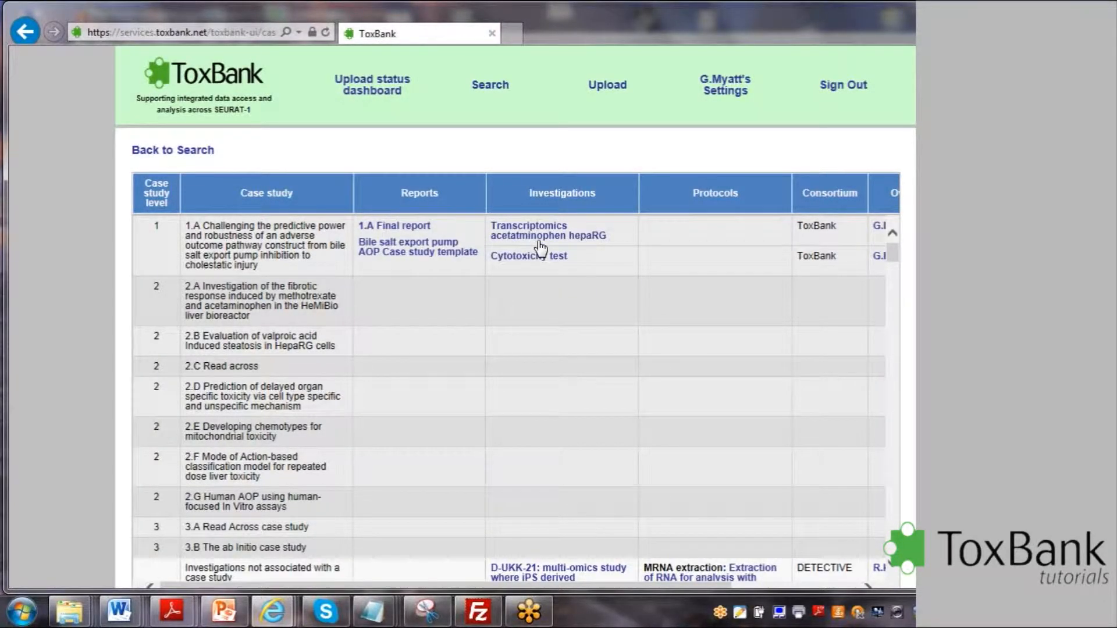
pyautogui.moveTo(532, 586); pyautogui.dragTo(678, 585)
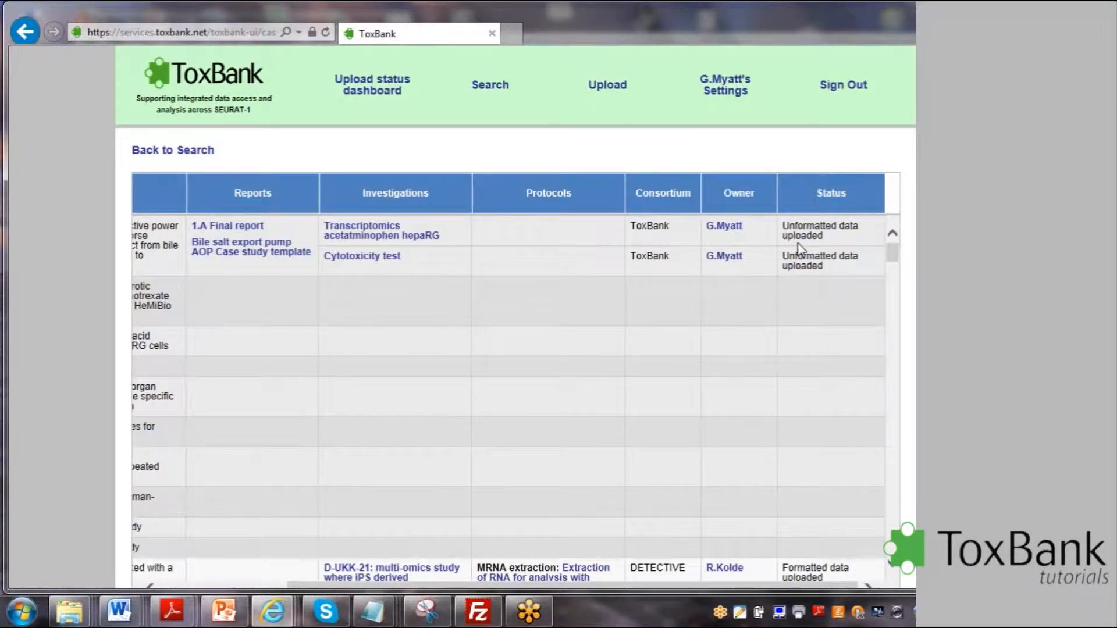
# - Run an advanced search of the repository with the Gold Standard Chemicals keyword Acetaminophen
pyautogui.click(499, 87)
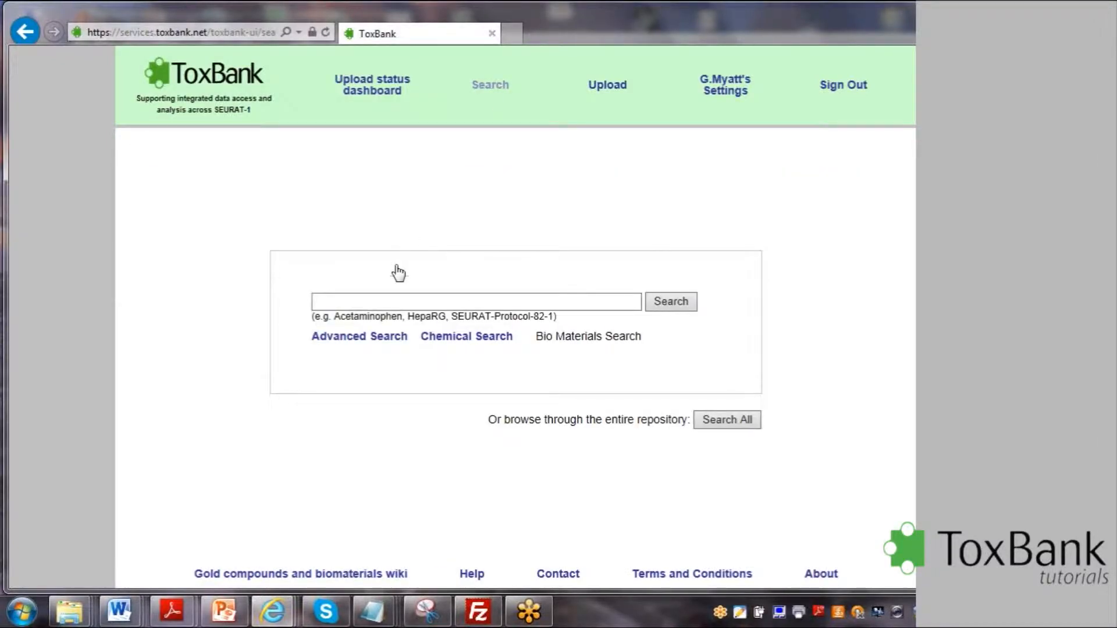
pyautogui.click(355, 337)
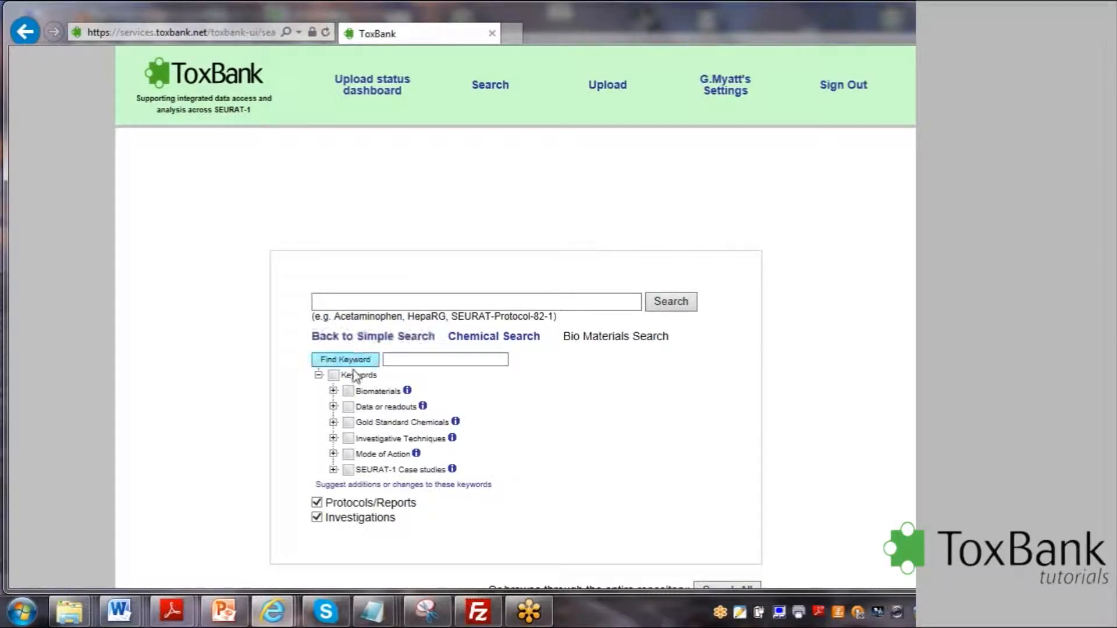
pyautogui.click(334, 423)
pyautogui.click(362, 438)
pyautogui.click(694, 297)
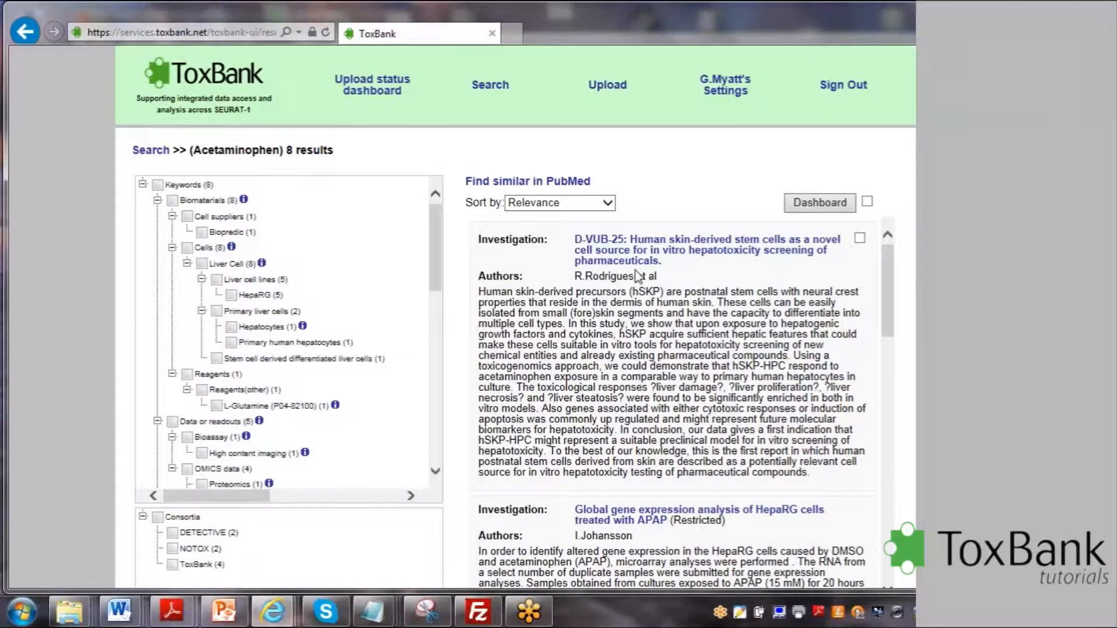
# - Sort the search results by Last Modified Date and locate the Transcriptomics acetatminophen hepaRG investigation
pyautogui.click(607, 202)
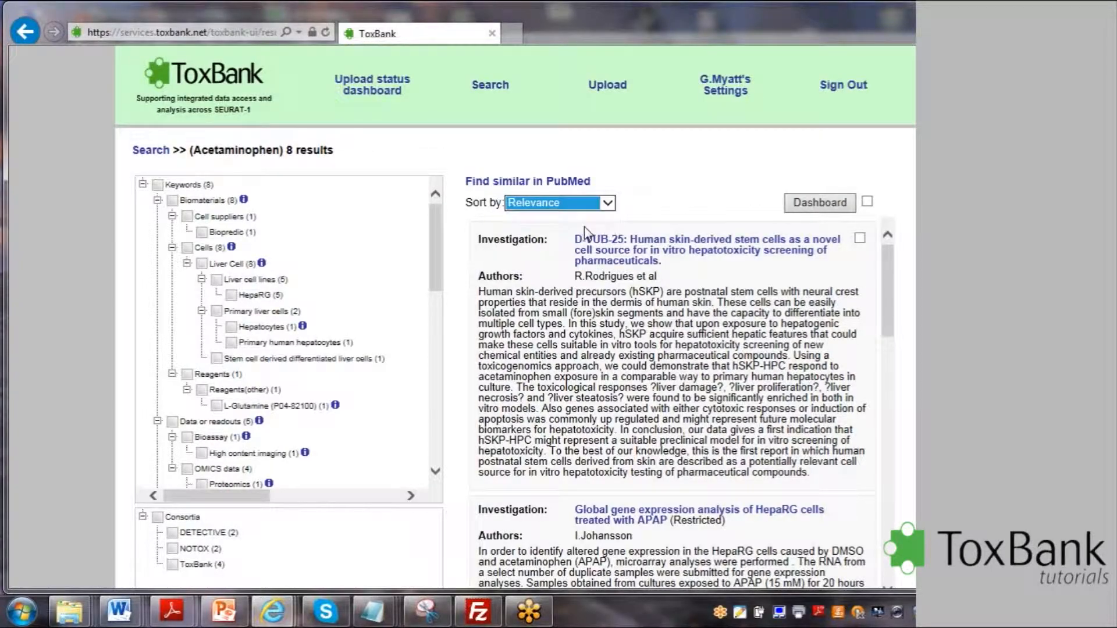
pyautogui.click(585, 228)
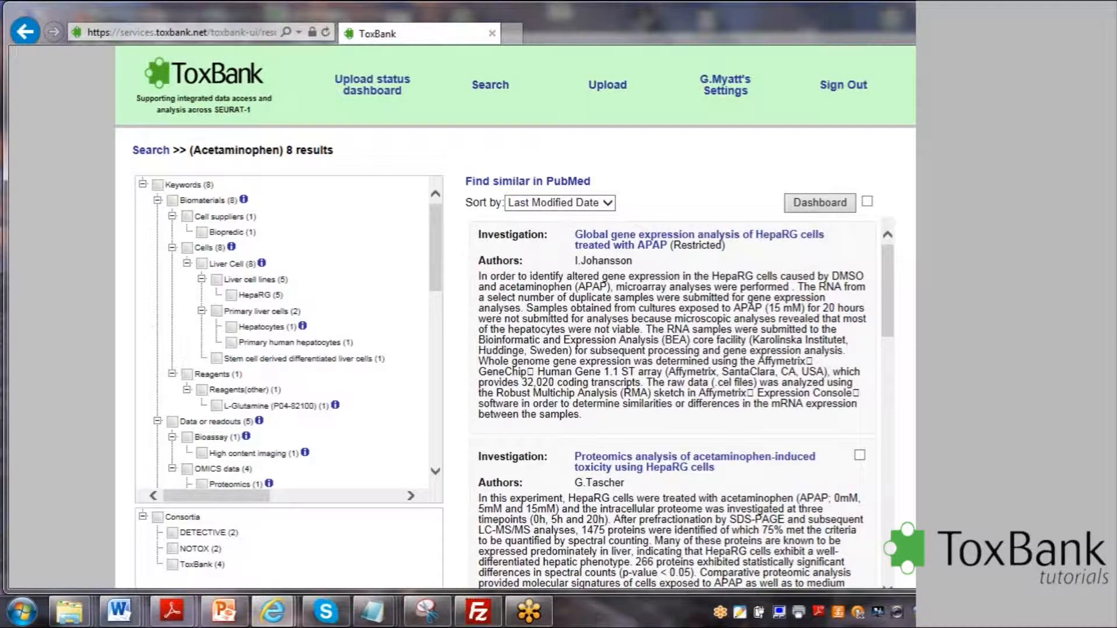
pyautogui.moveTo(889, 276); pyautogui.dragTo(891, 559)
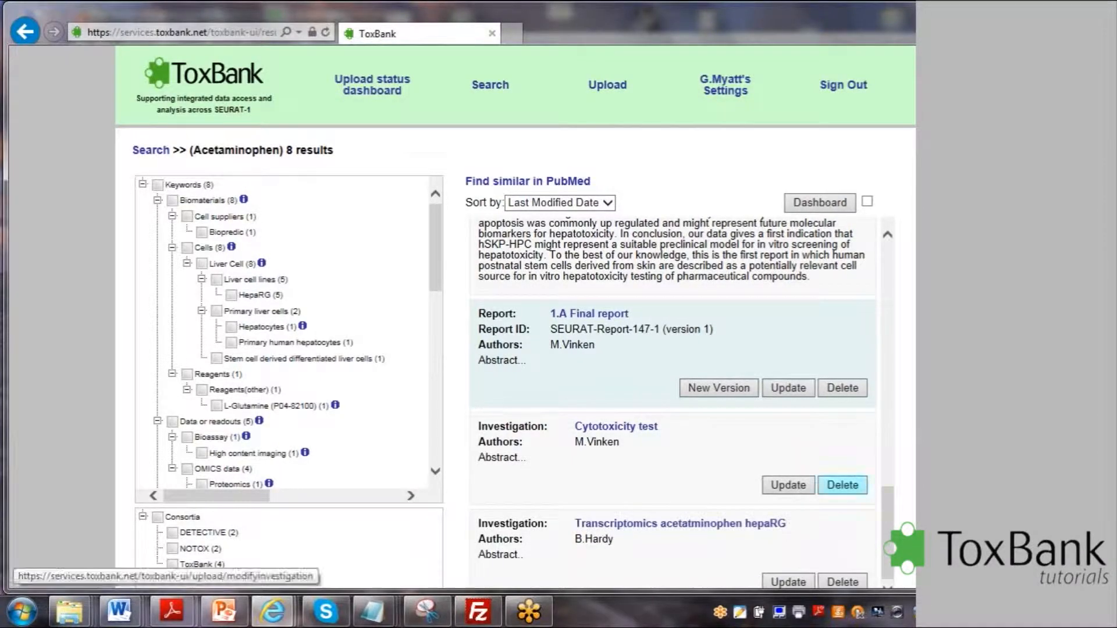
pyautogui.scroll(-3, 644, 441)
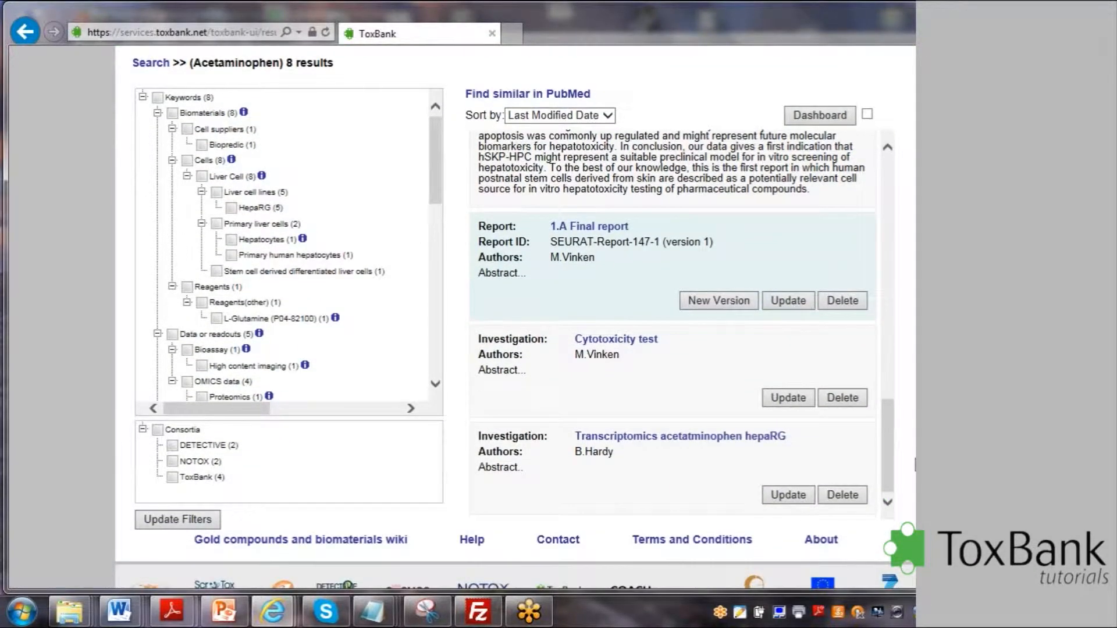
# - Open the Transcriptomics acetatminophen hepaRG investigation and view the download options for Tx.zip without saving the file
pyautogui.click(643, 441)
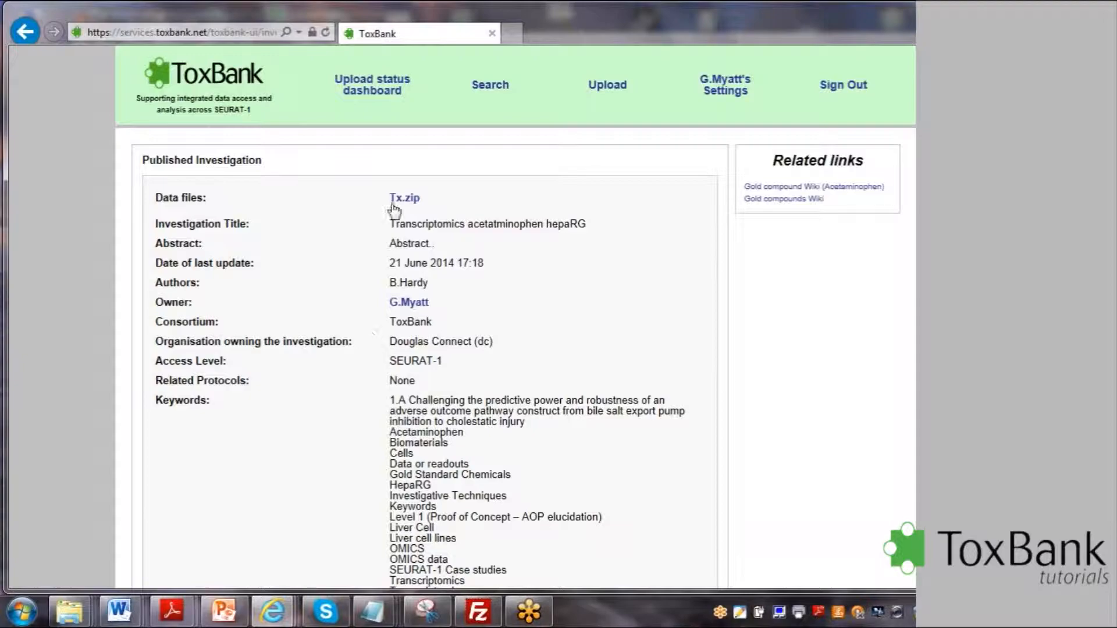
pyautogui.click(409, 199)
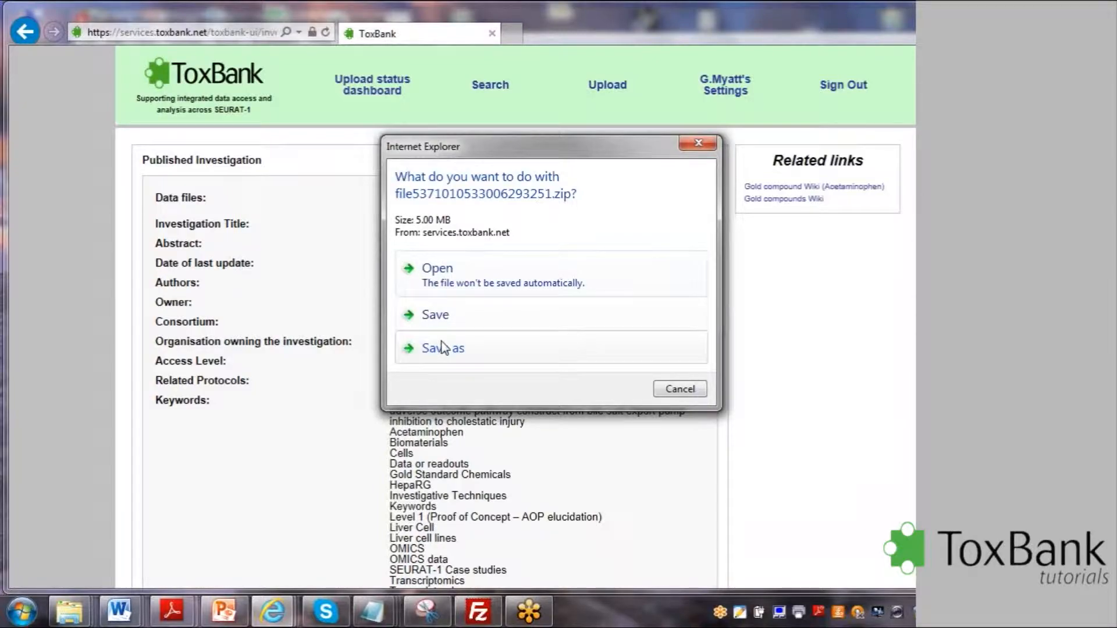
pyautogui.click(687, 396)
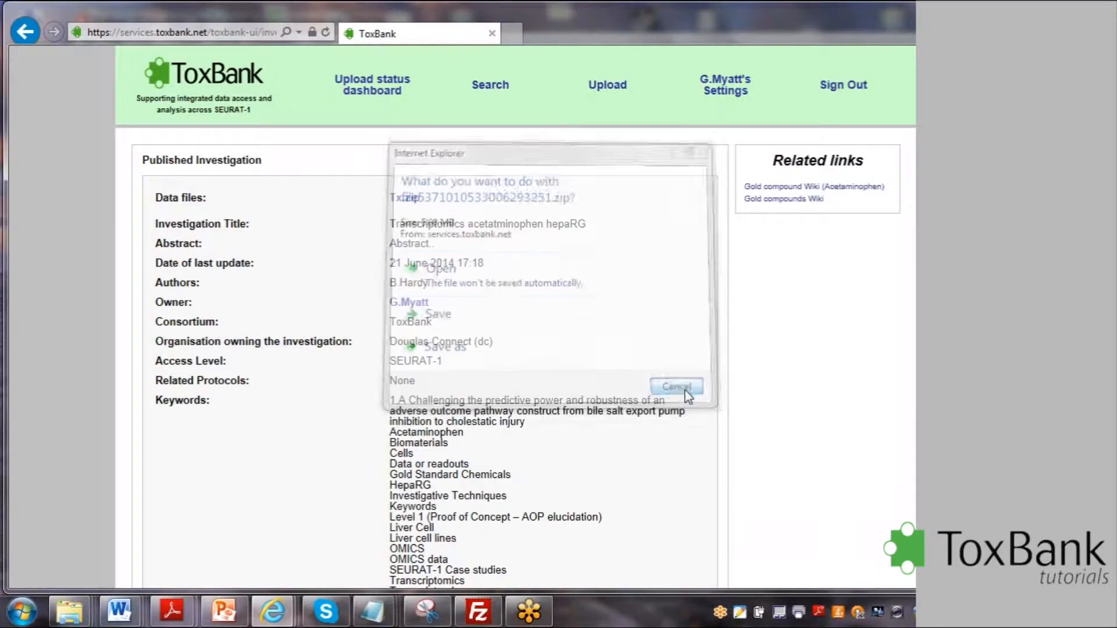
# - Return to the Acetaminophen search results, review the entries at the end of the list, and reopen the search page
pyautogui.click(488, 85)
pyautogui.click(17, 34)
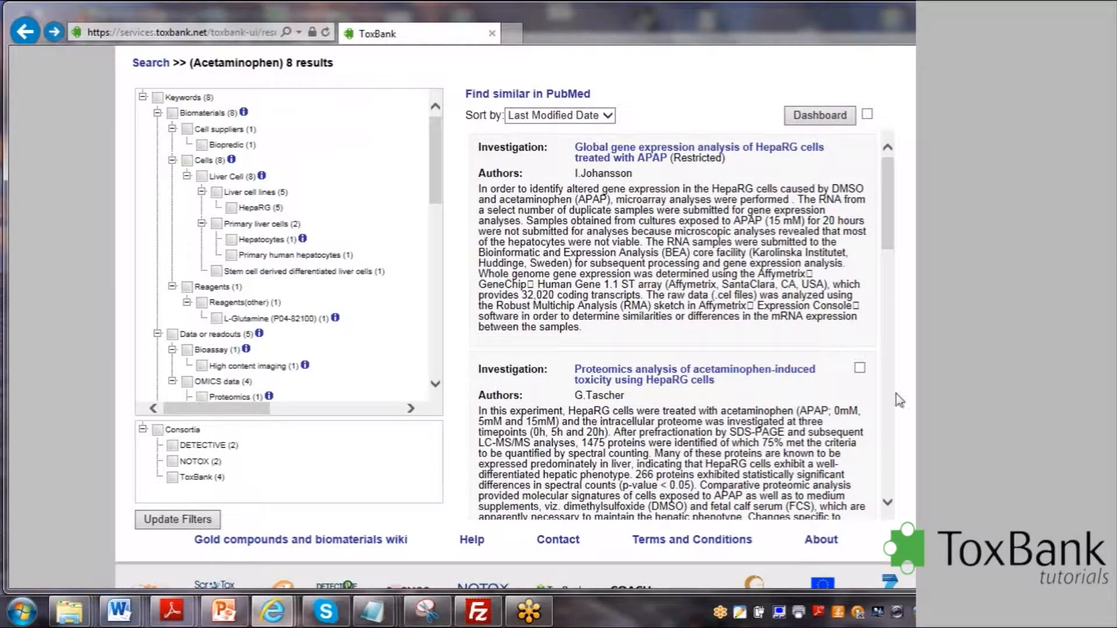
pyautogui.moveTo(896, 169); pyautogui.dragTo(894, 422)
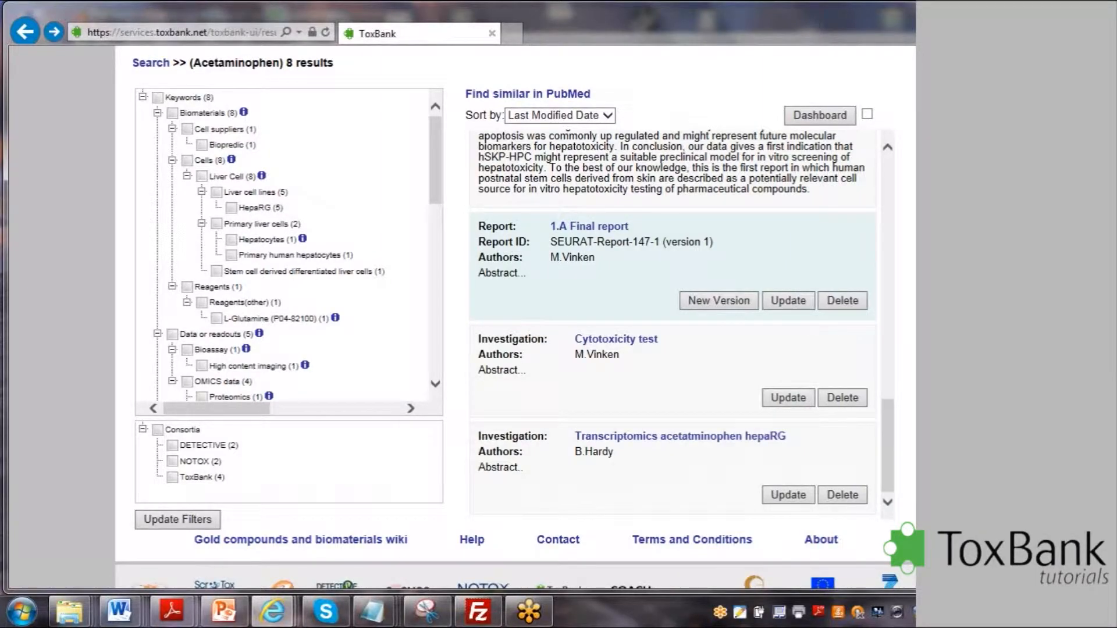
pyautogui.scroll(2, 490, 96)
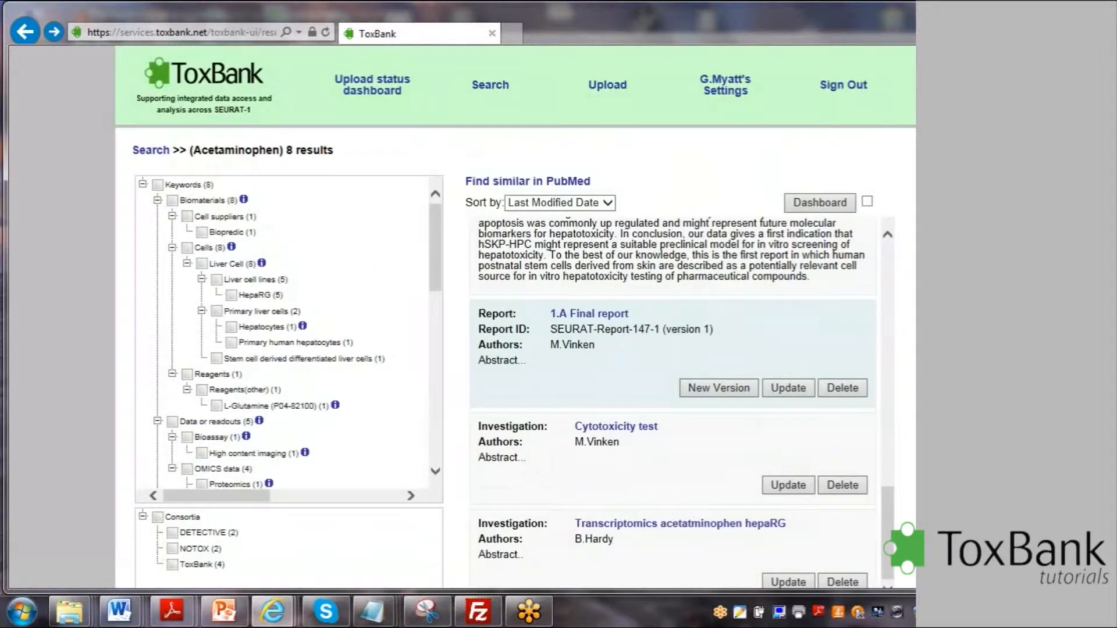
pyautogui.click(490, 87)
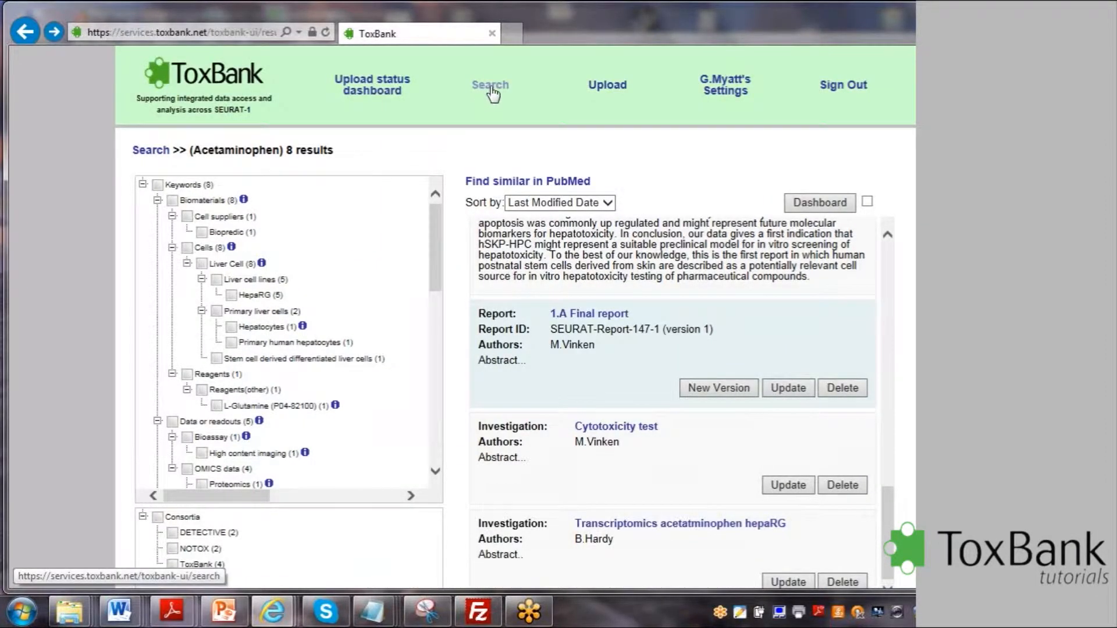